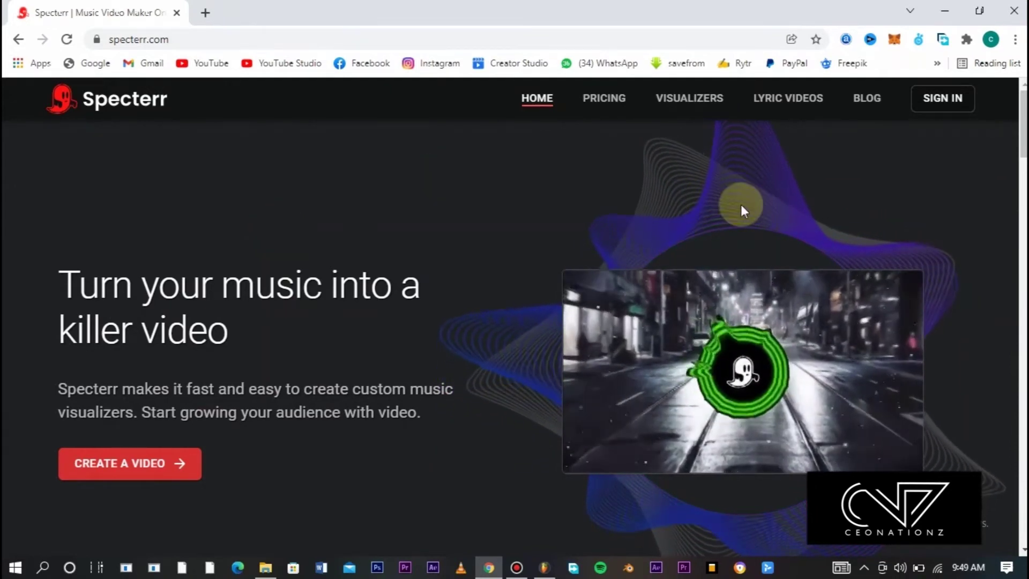
- Sign in to Specterr and start a new video project from My Videos
left_click_drag(1023, 151, 1023, 162)
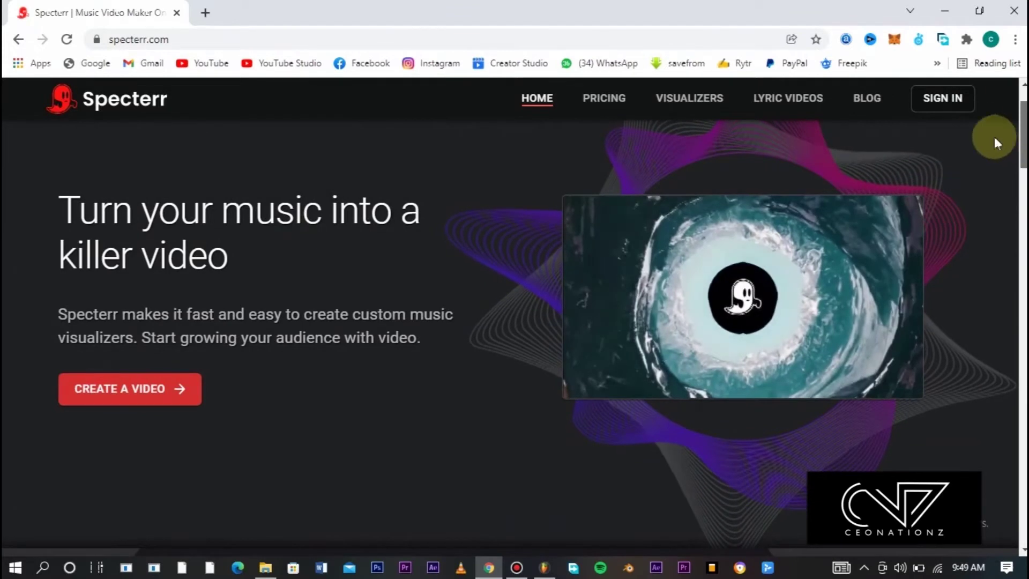
left_click(945, 103)
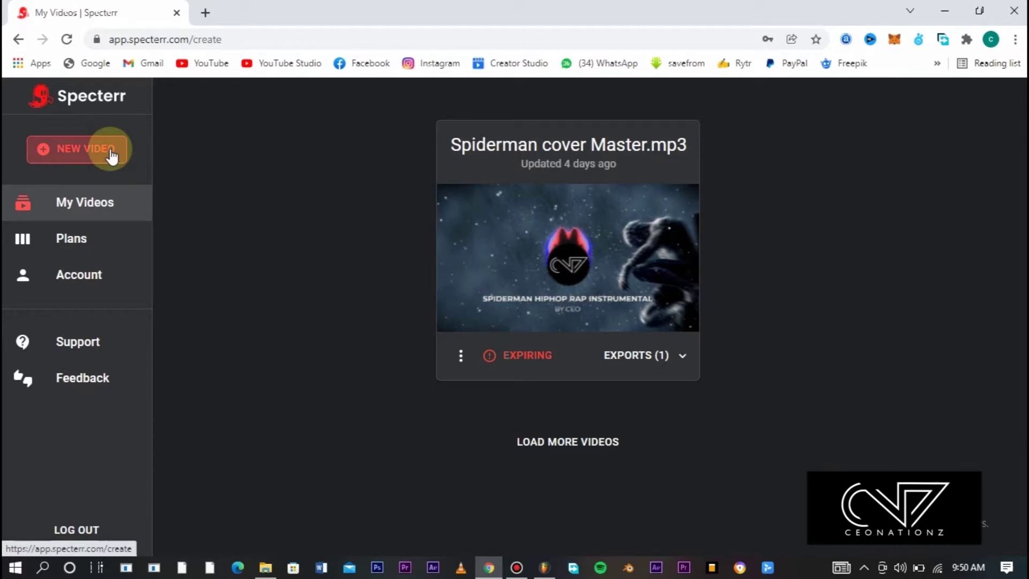
left_click(110, 152)
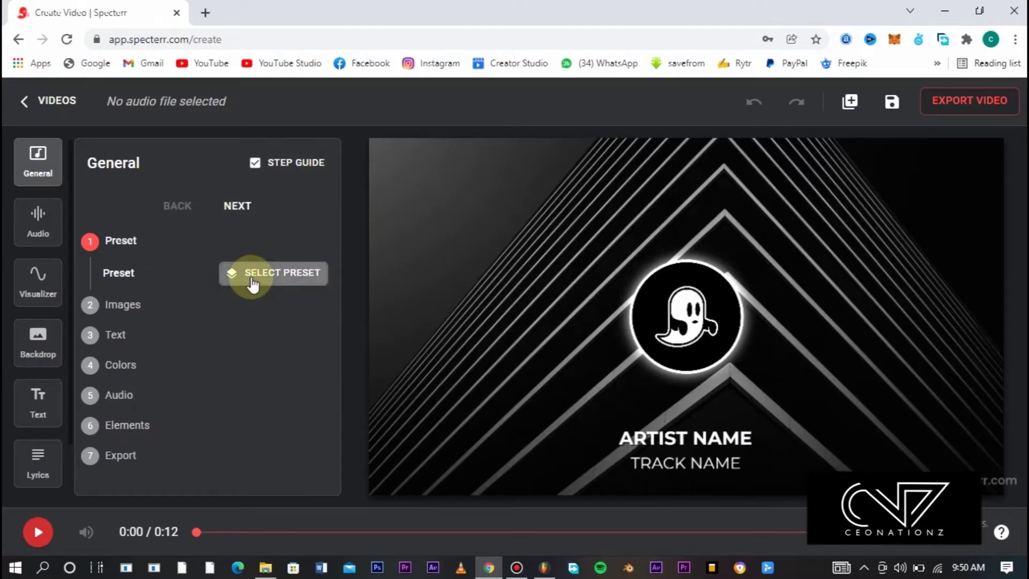
- Apply the Mood Ring preset from the preset gallery
left_click(252, 284)
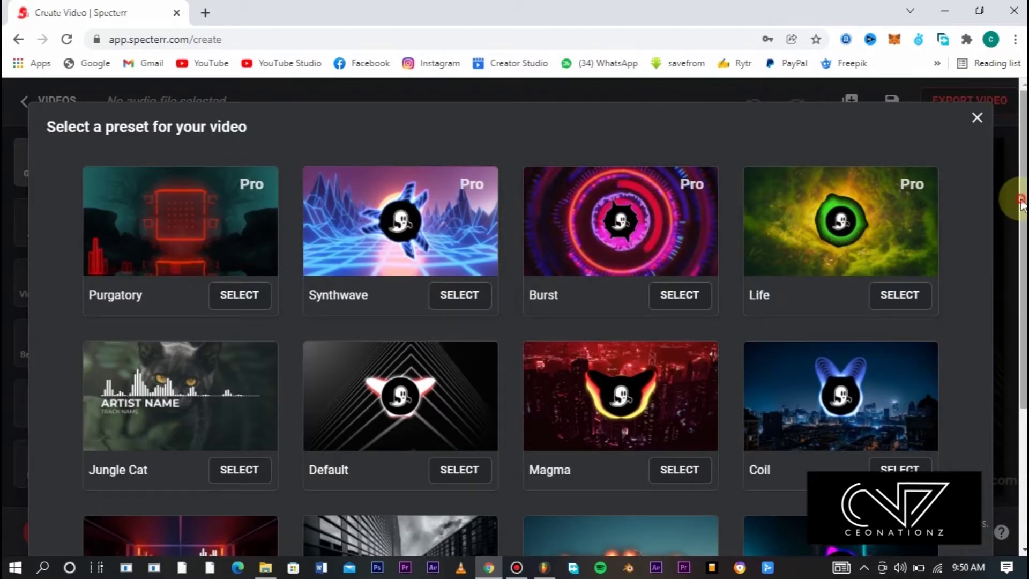
left_click_drag(1021, 204, 1021, 348)
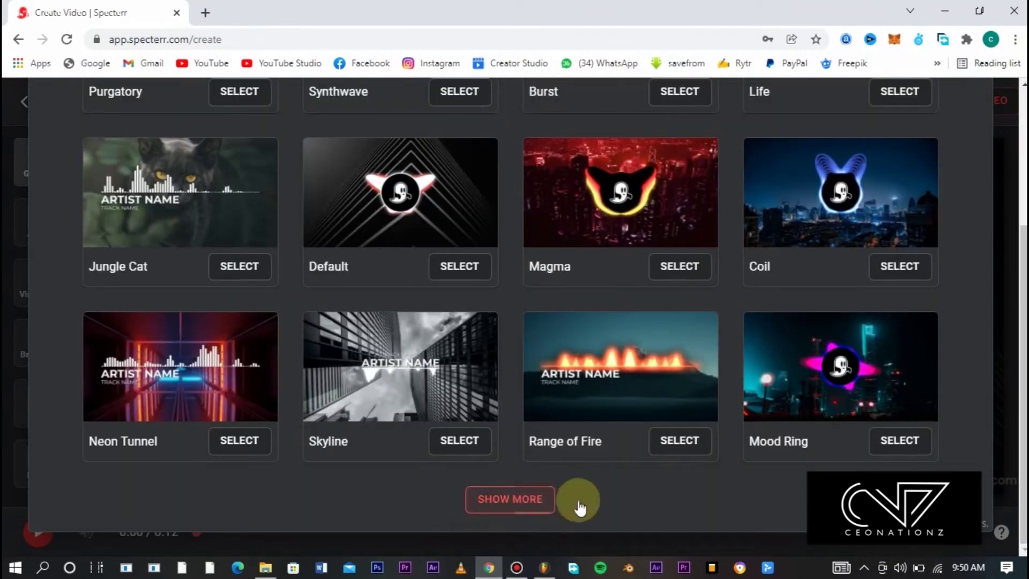
scroll(955, 262, "up", 4)
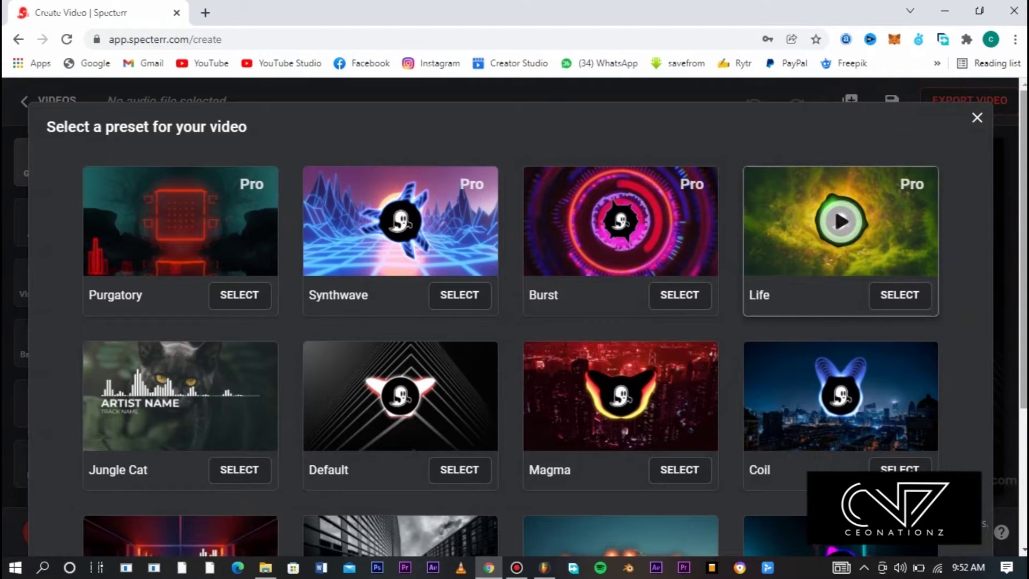
mouse_move(1023, 300)
left_mouse_down()
mouse_move(1022, 364)
mouse_move(1022, 313)
left_mouse_up()
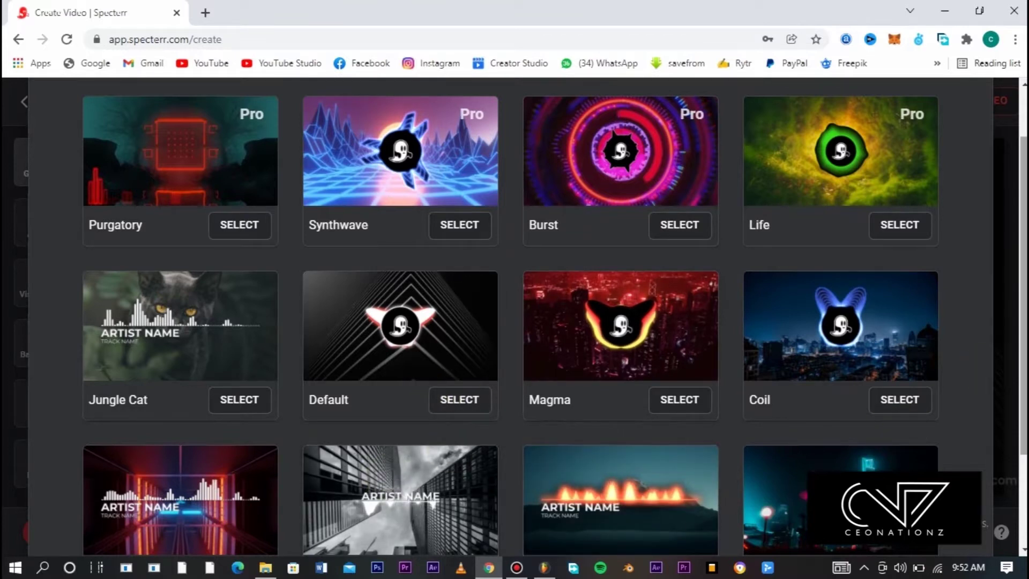
scroll(1011, 272, "down", 2)
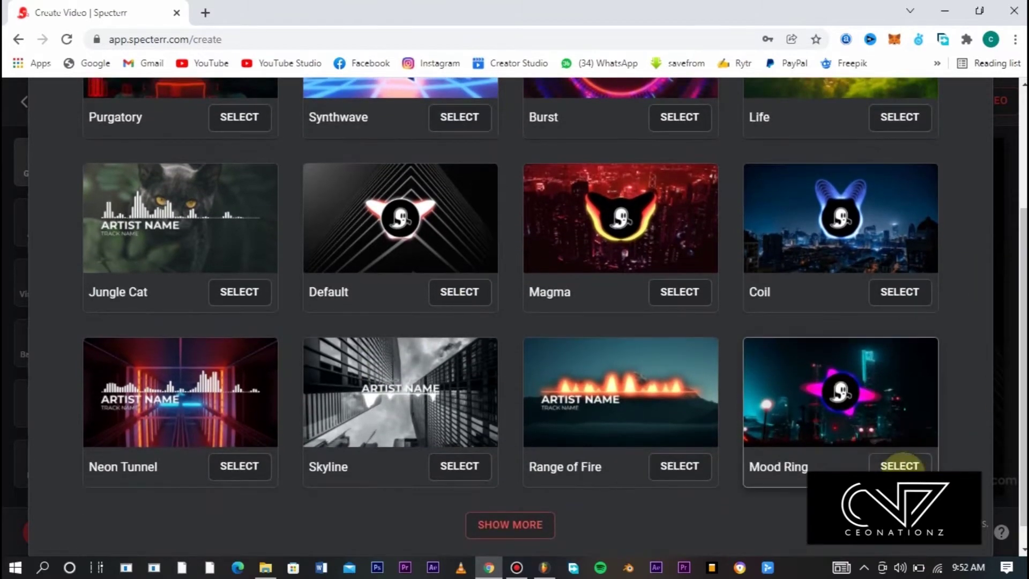
left_click(900, 465)
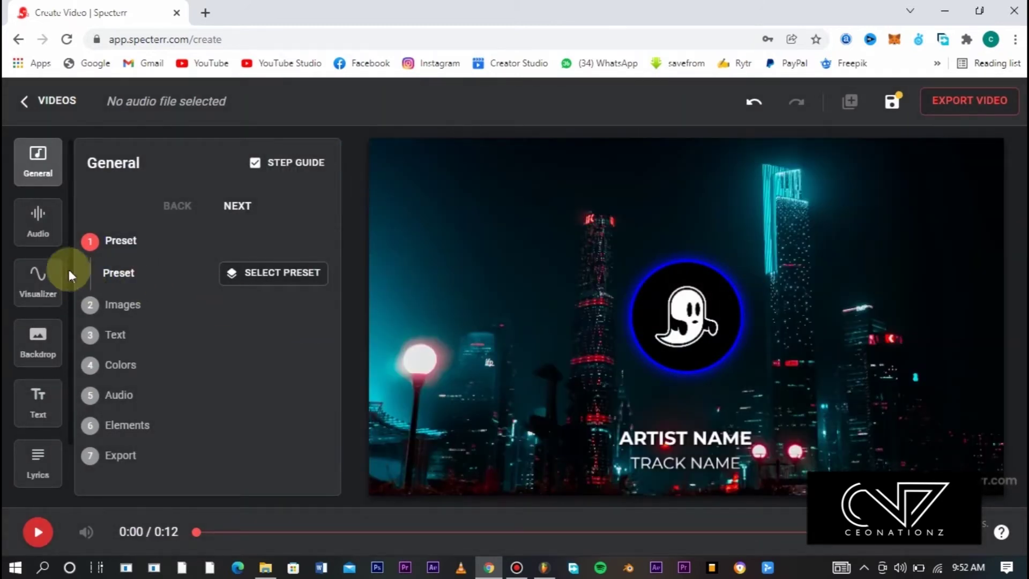
- Replace the ring's logo with the uploaded cnz image, confirming the crop
left_click(131, 314)
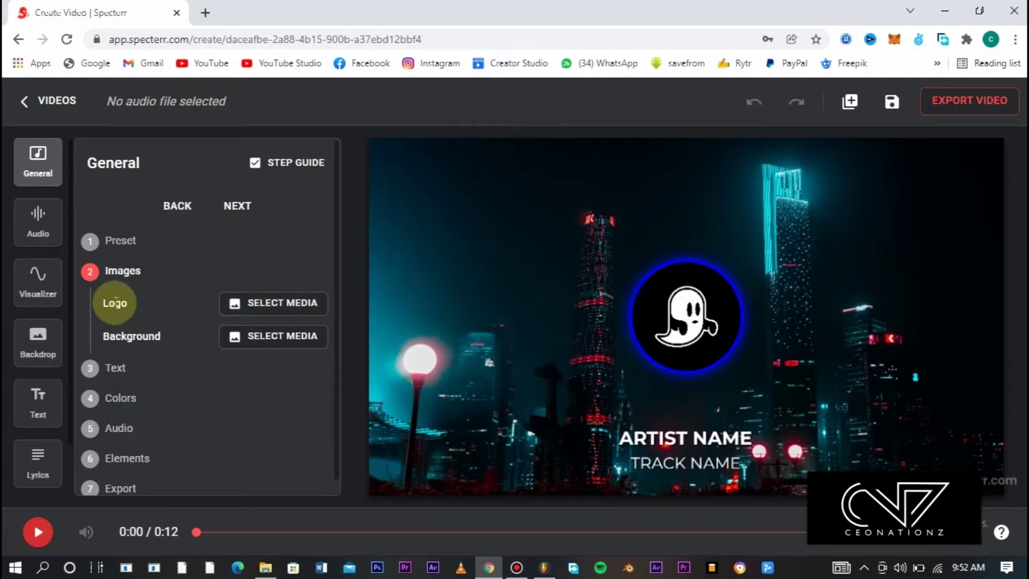
left_click(294, 303)
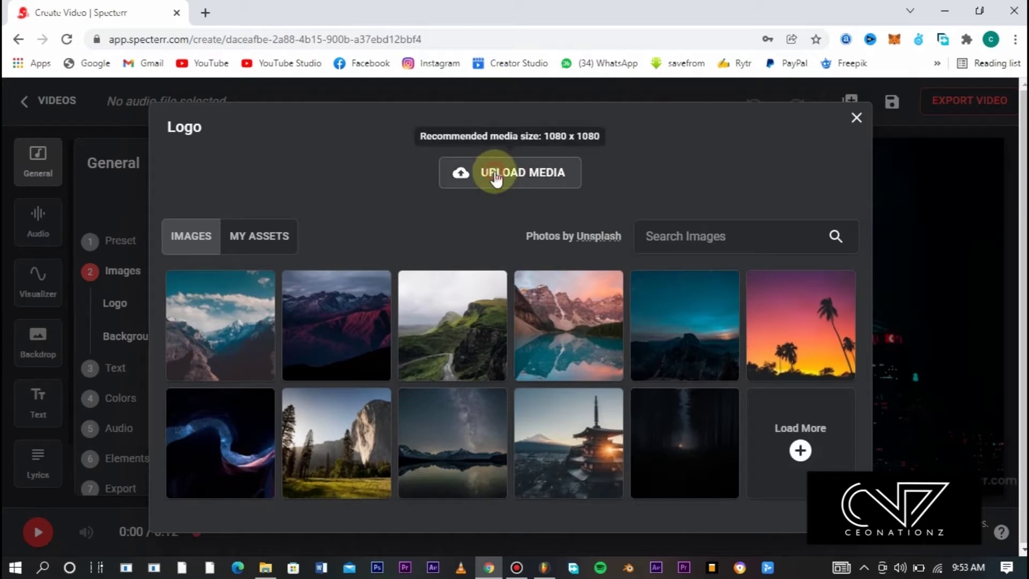
left_click(520, 174)
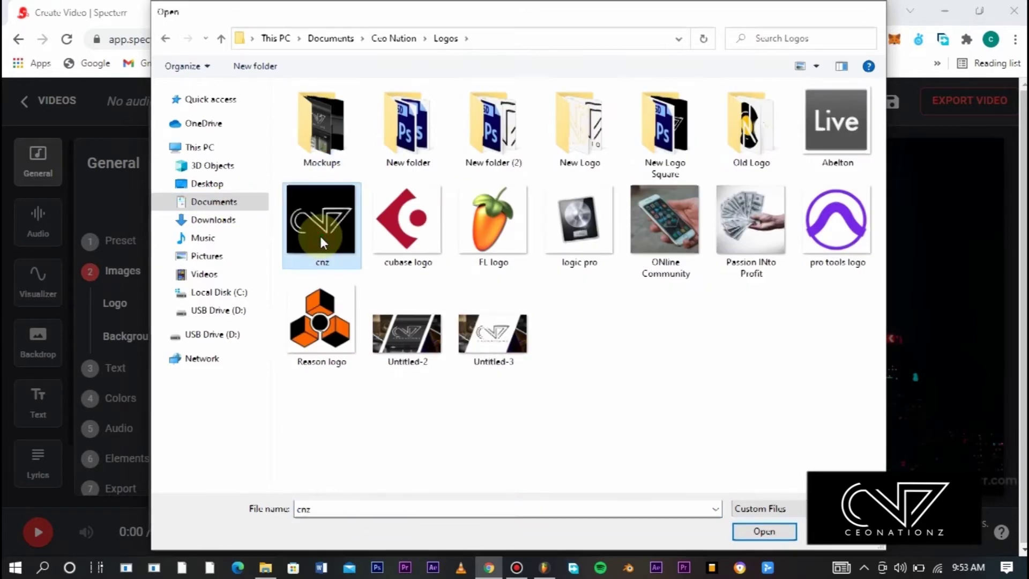
double_click(319, 235)
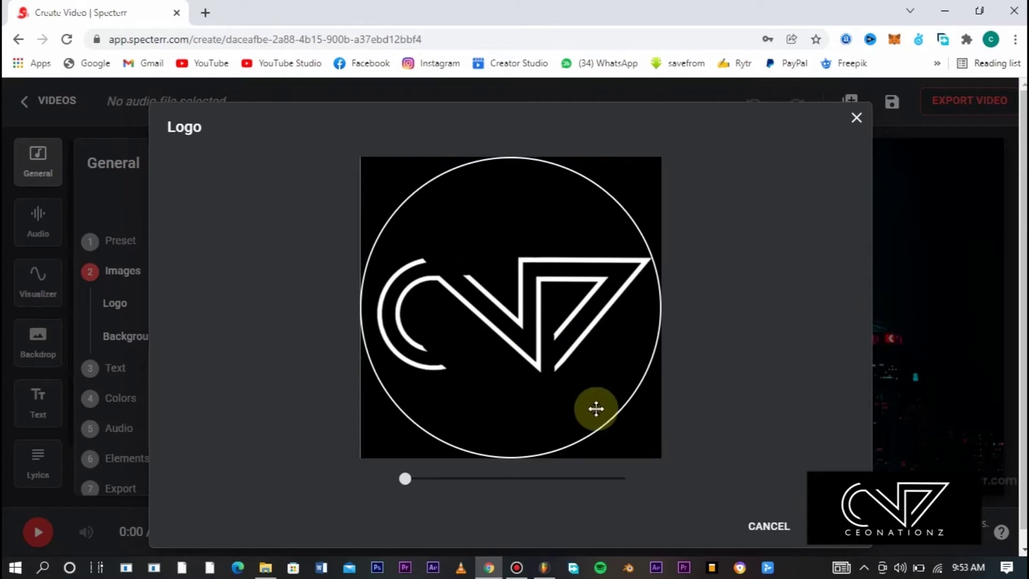
key("Return")
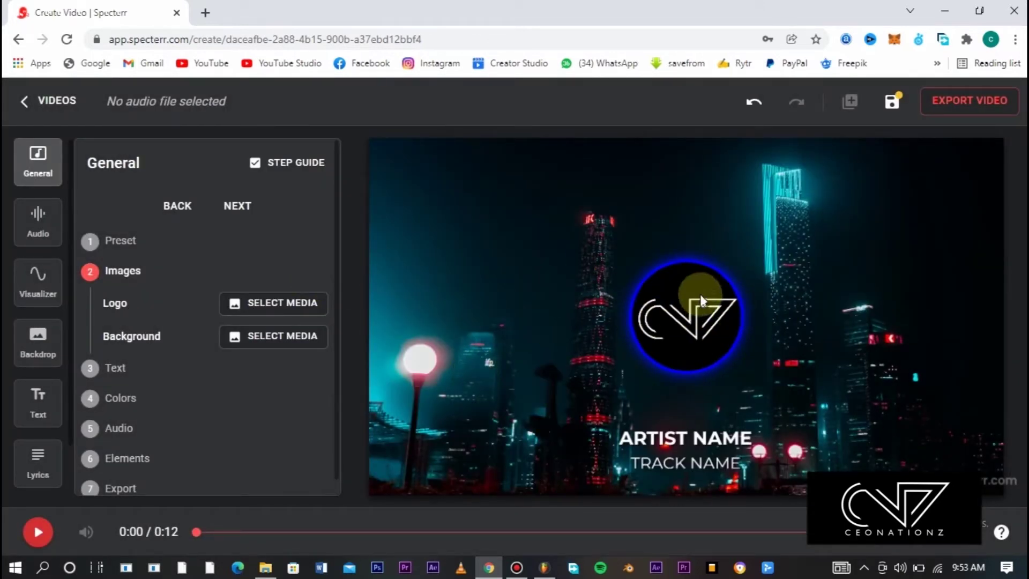
- Set the starry space photo as the video background
left_click(278, 333)
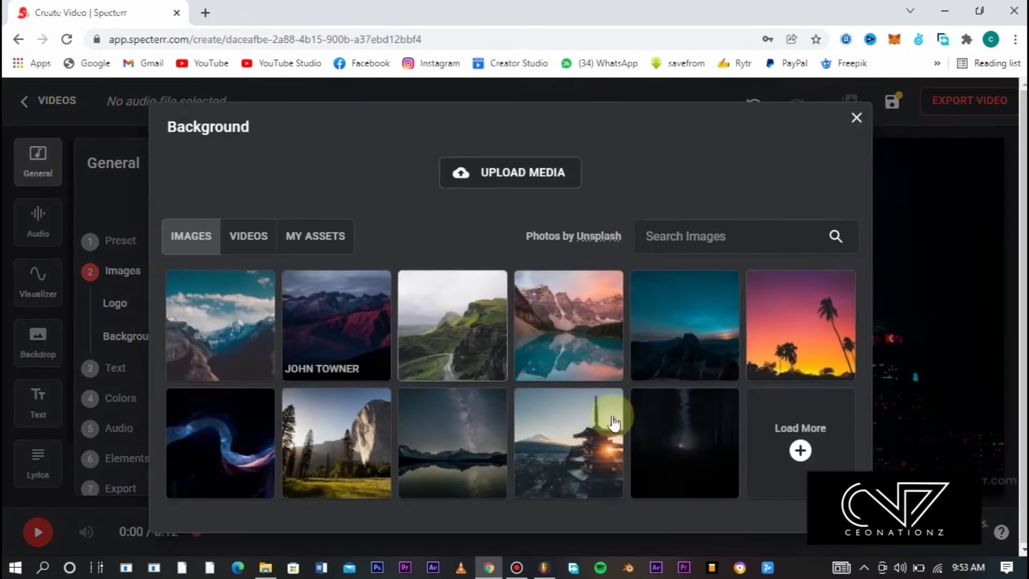
left_click(221, 442)
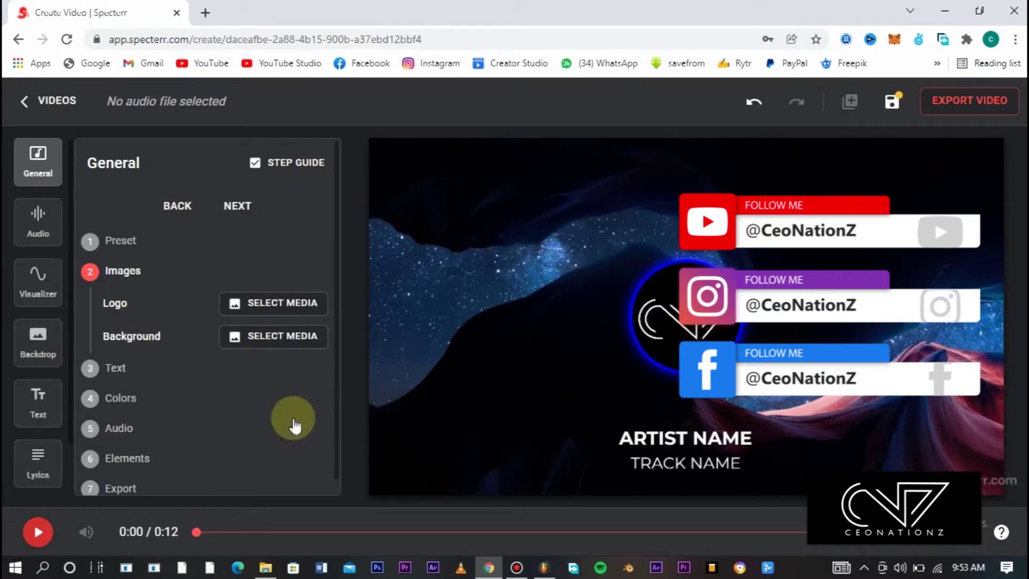
left_click(124, 379)
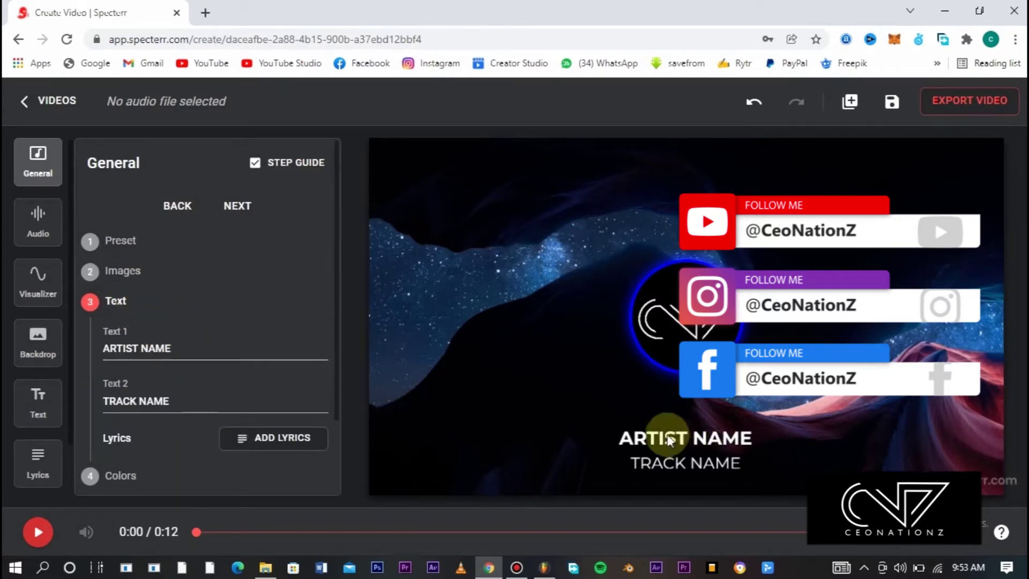
- Change the title lines to 'CEO' and 'AUDIO VISUALIZER TEST'
left_click(214, 345)
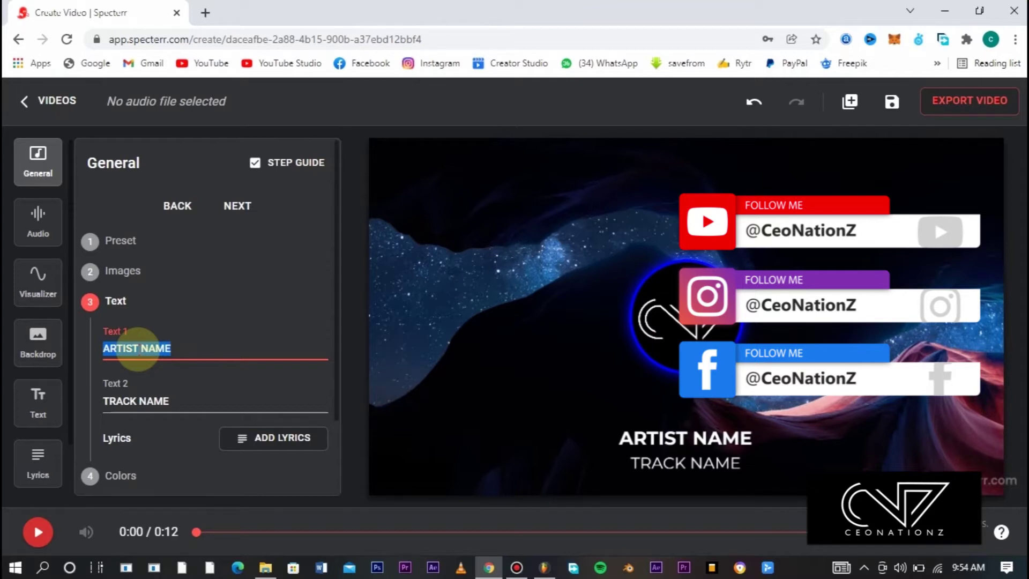
left_click(195, 399)
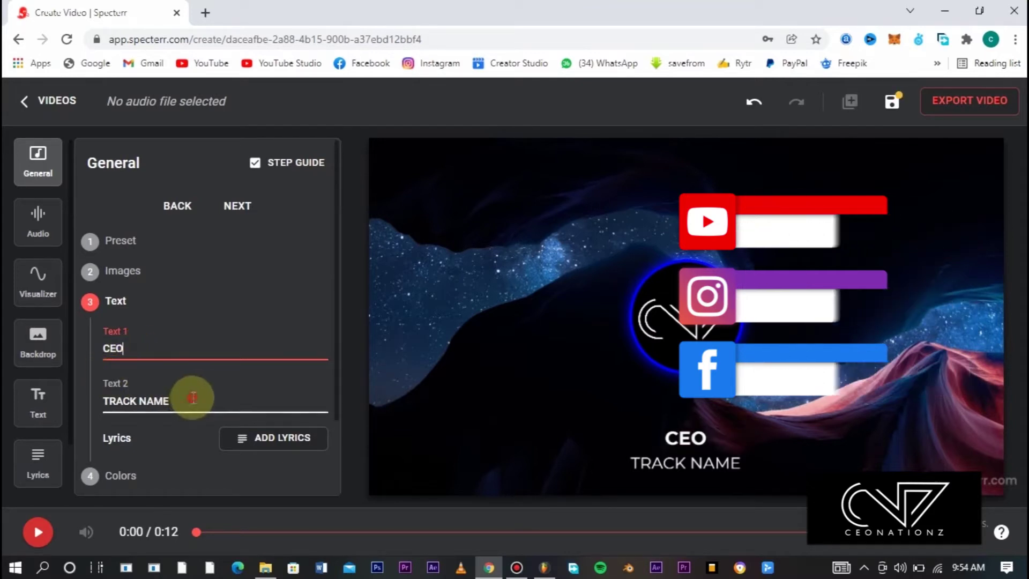
key("ctrl+a")
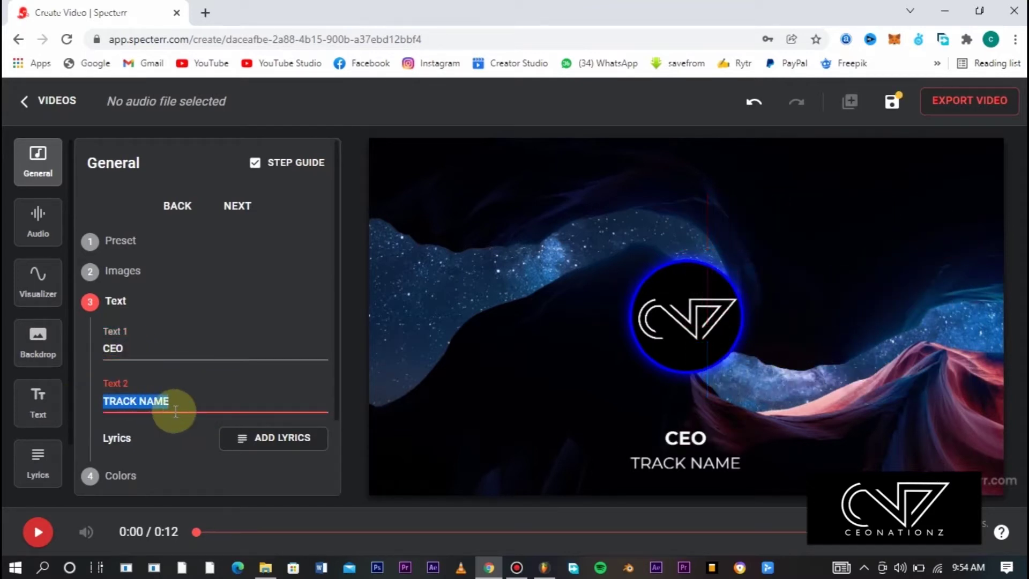
key("BackSpace")
type("AUDIO VISUALIZER TEST")
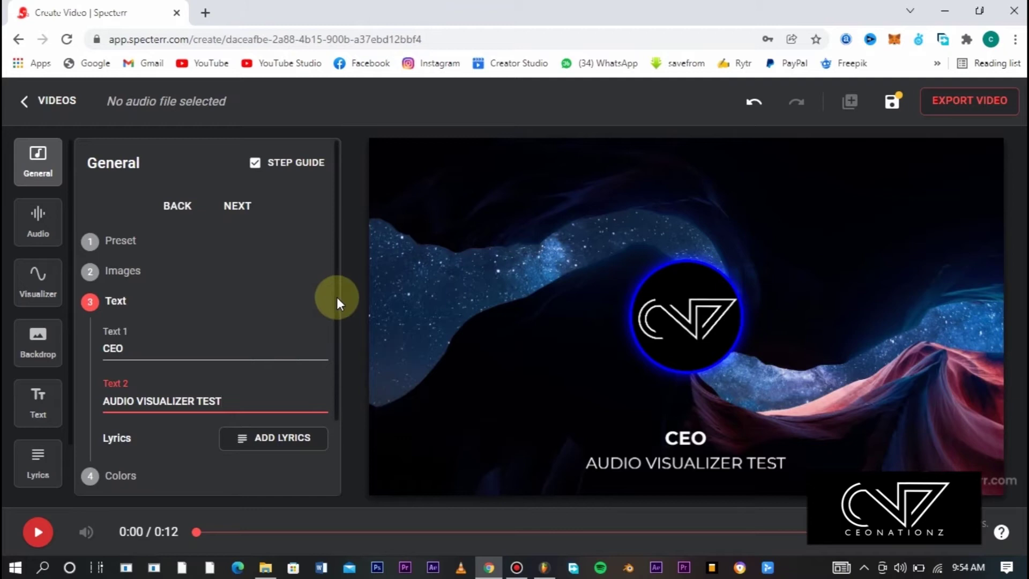
scroll(337, 348, "down", 2)
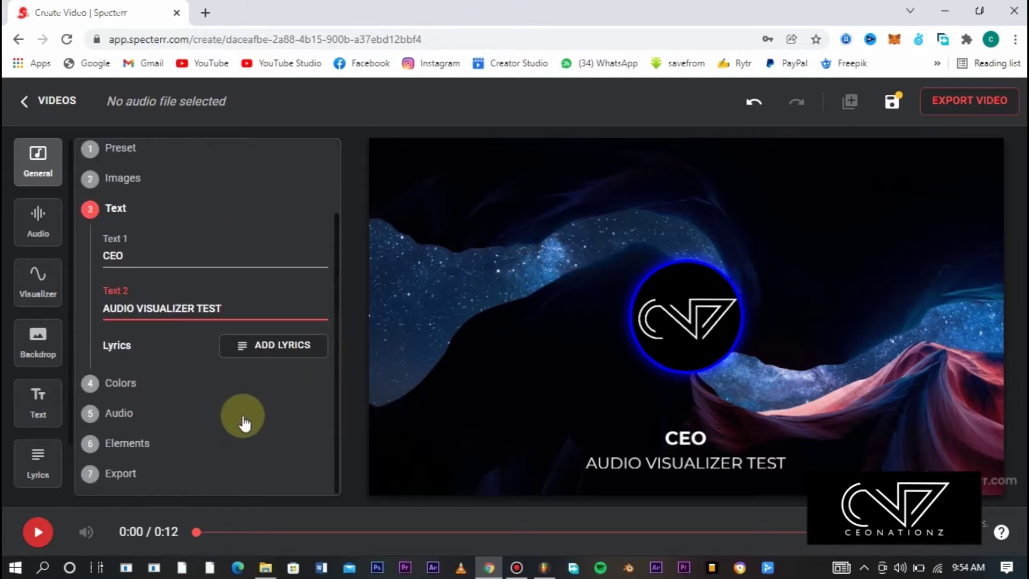
left_click(137, 389)
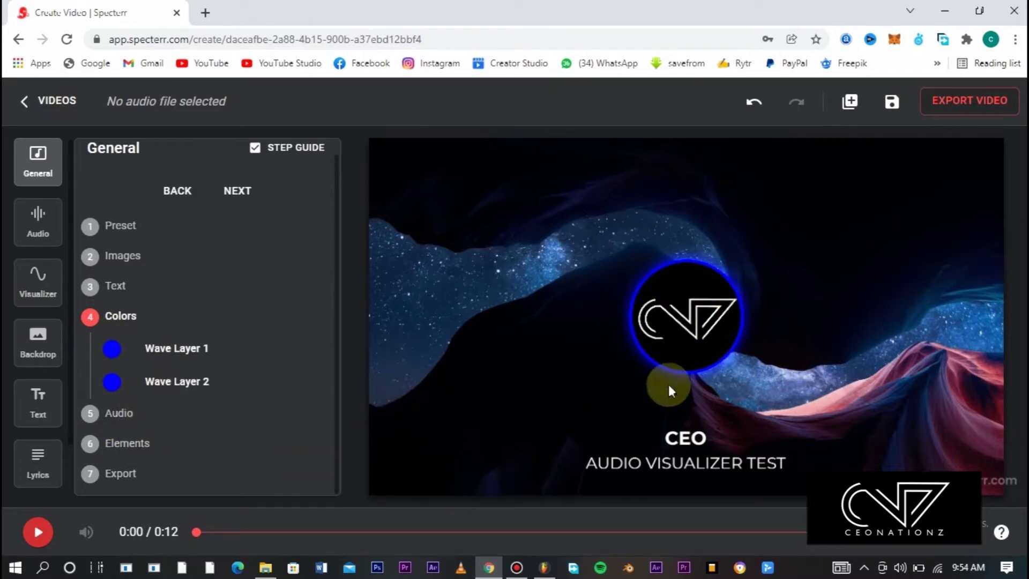
- Recolour Wave Layer 2 from blue to red (FF0012)
left_click(112, 380)
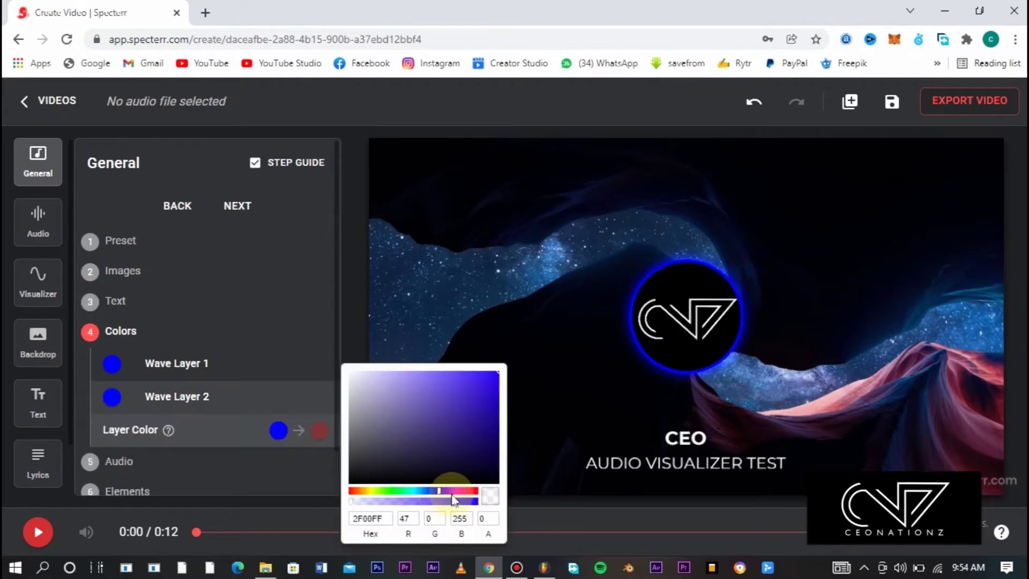
left_click_drag(459, 499, 472, 496)
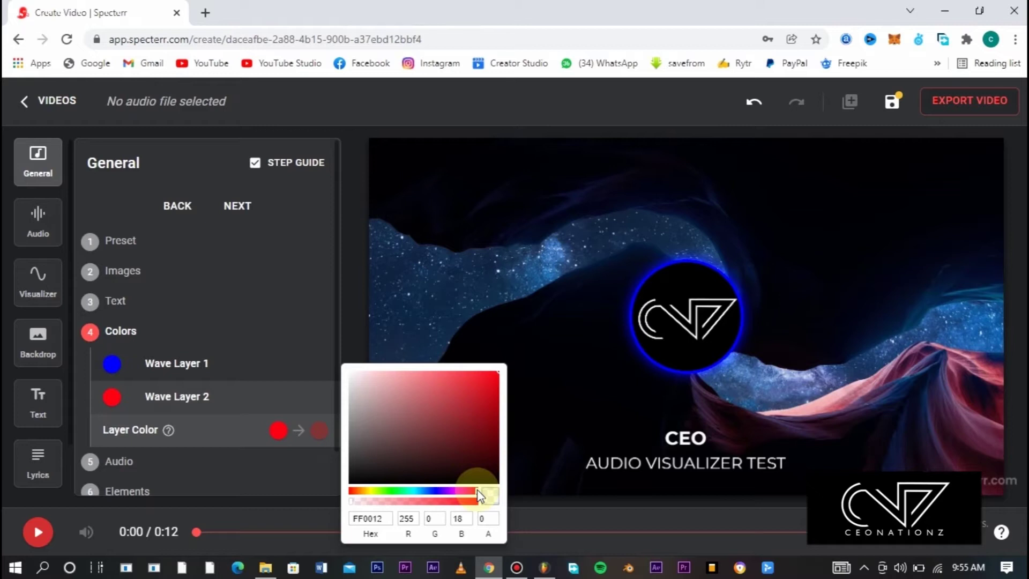
left_click(279, 448)
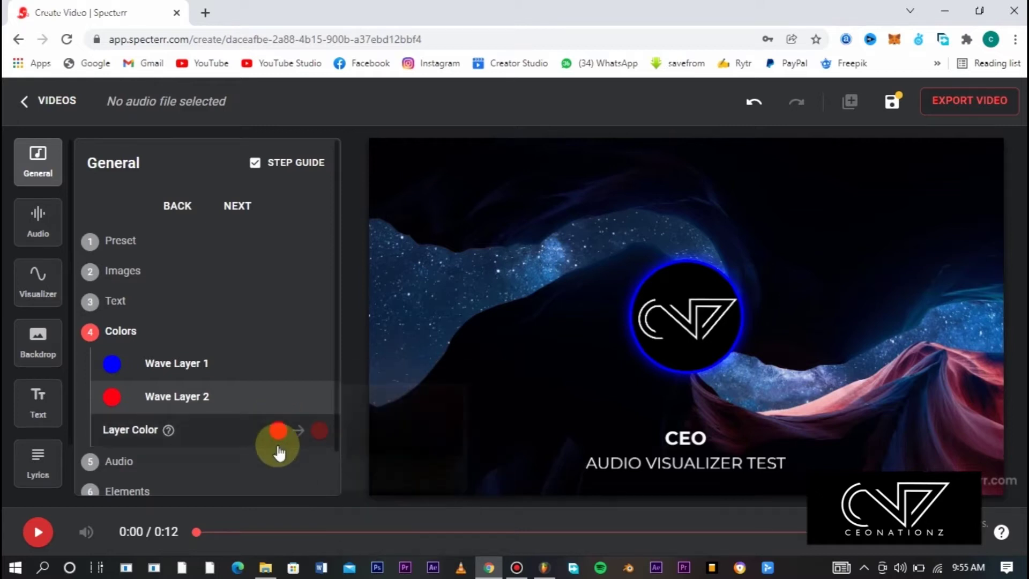
left_click(224, 363)
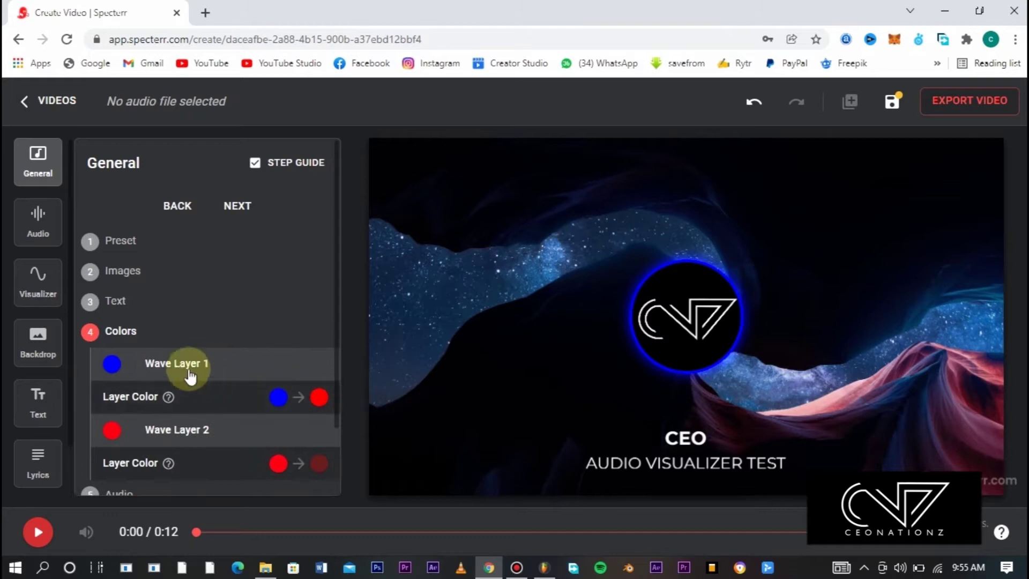
left_click(190, 373)
scroll(334, 424, "down", 2)
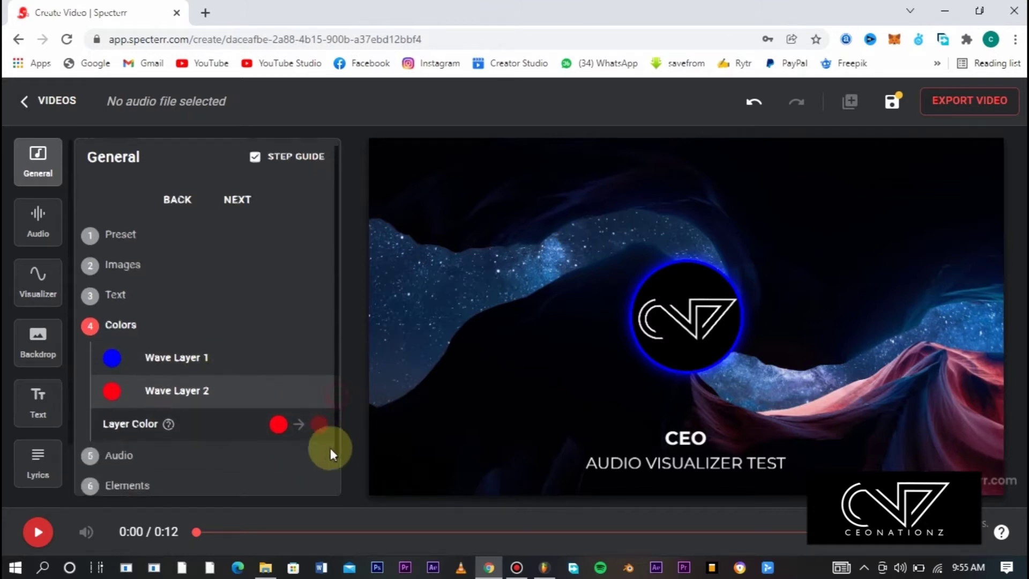
left_click(148, 416)
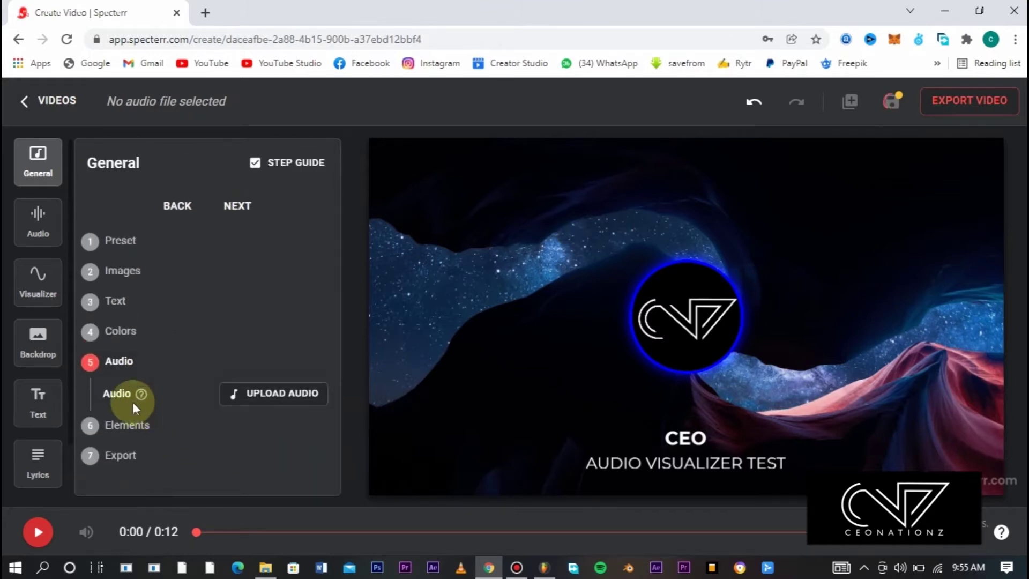
- Upload Spiderman cover Master.mp3 as the audio track and start the preview playing
left_click(295, 399)
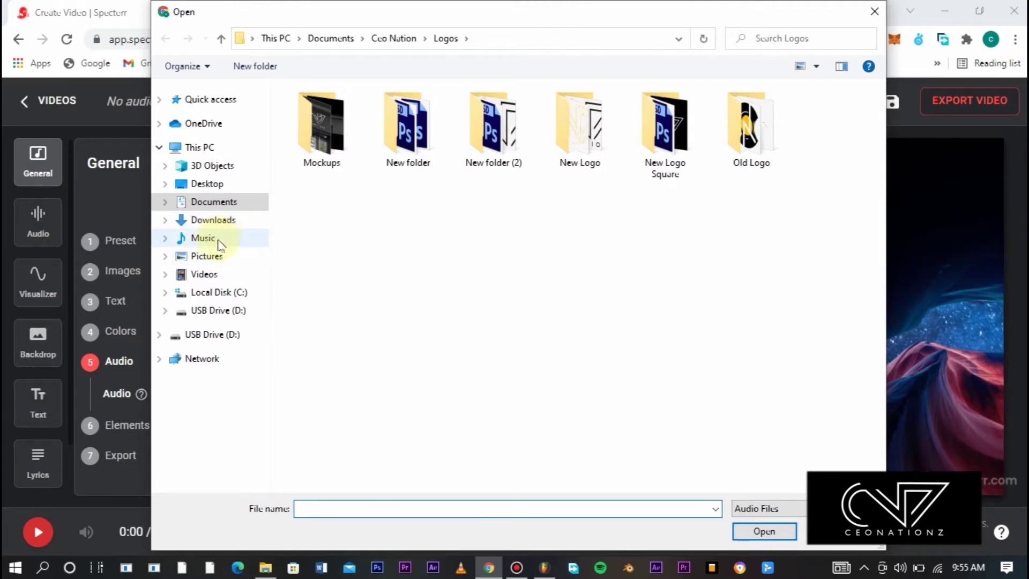
left_click(210, 274)
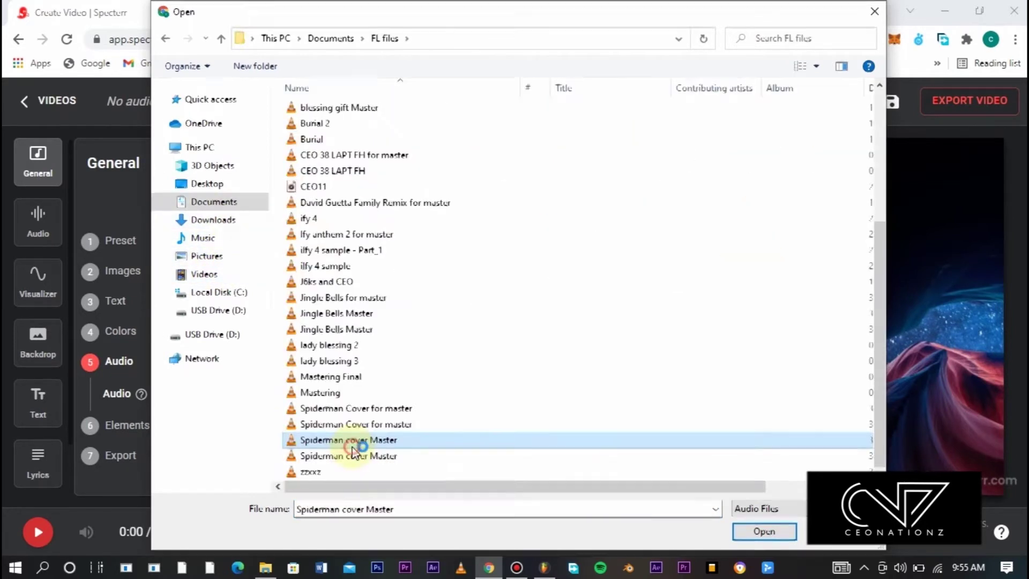
double_click(363, 441)
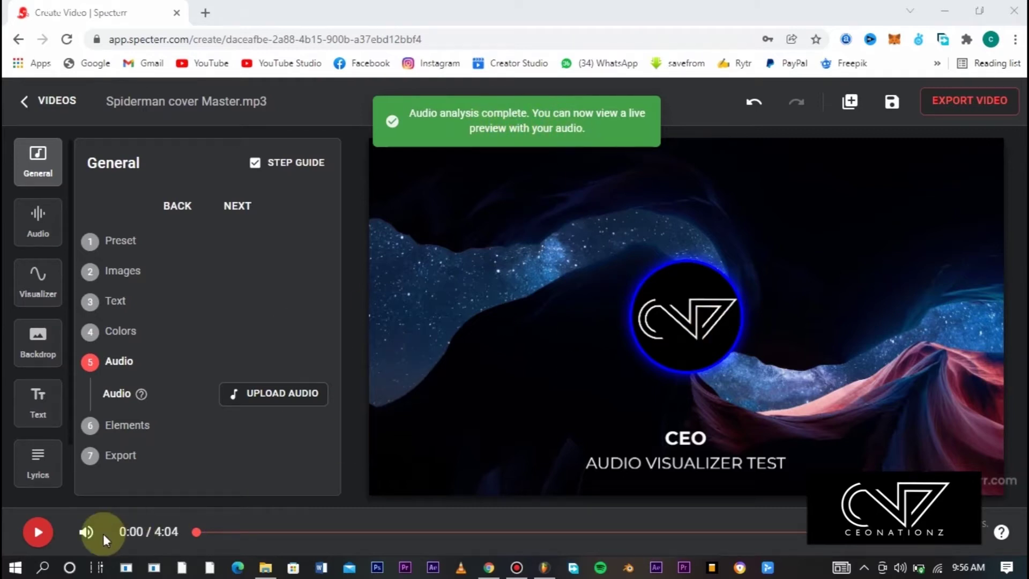
left_click(39, 534)
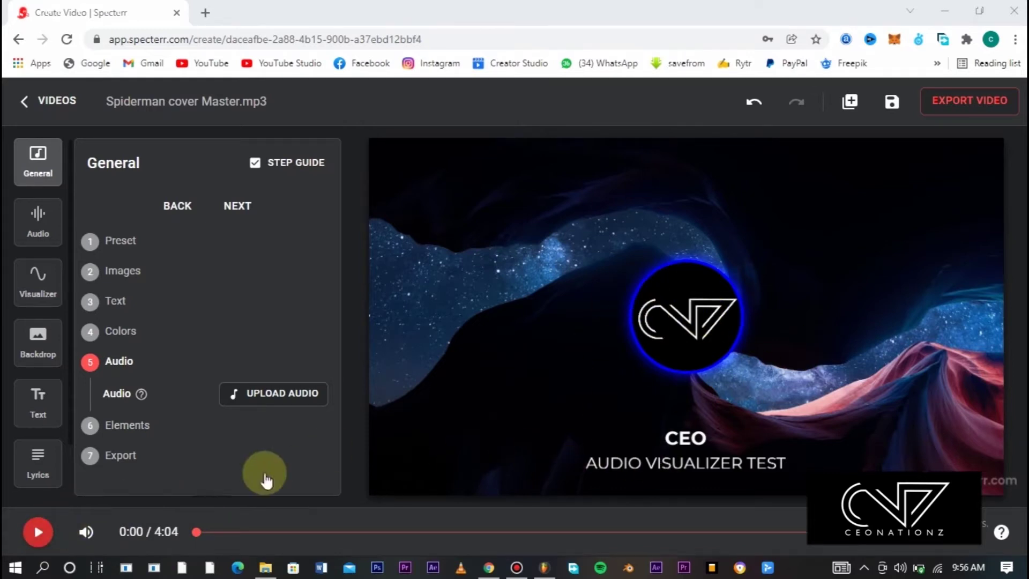
left_click(24, 541)
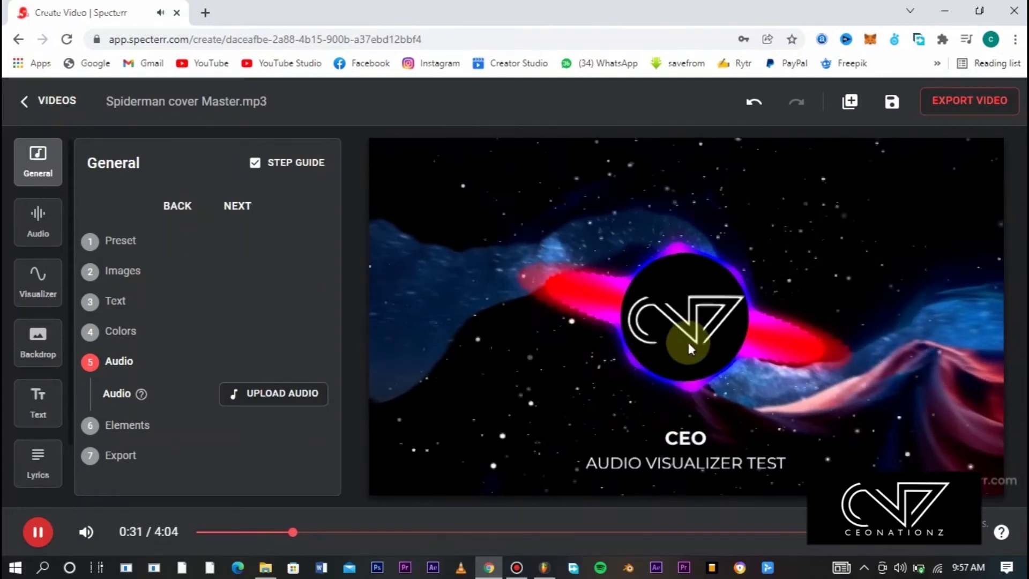
- Pause the preview at 0:34 and move playback back to about 0:21
left_click(42, 540)
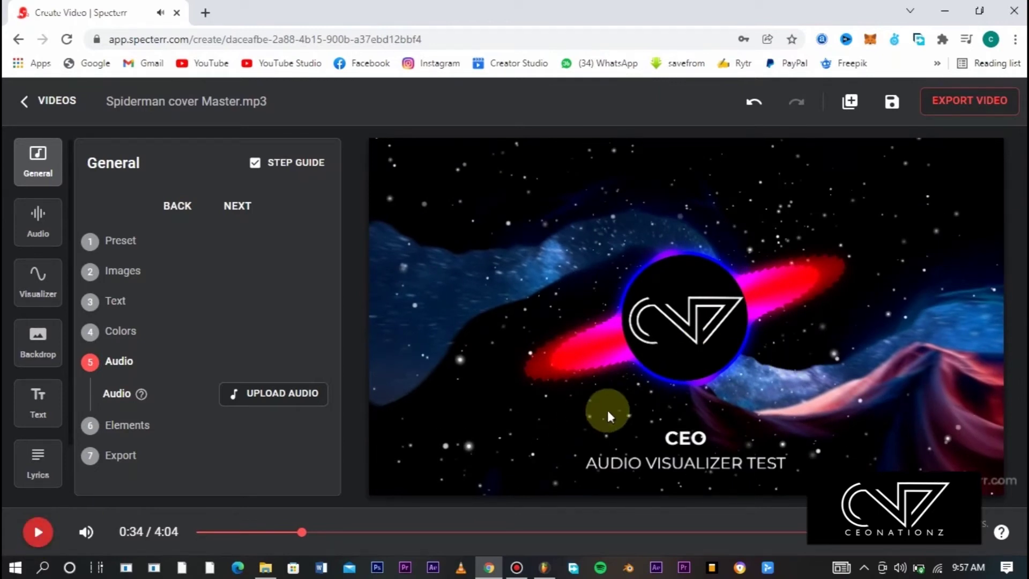
left_click(264, 533)
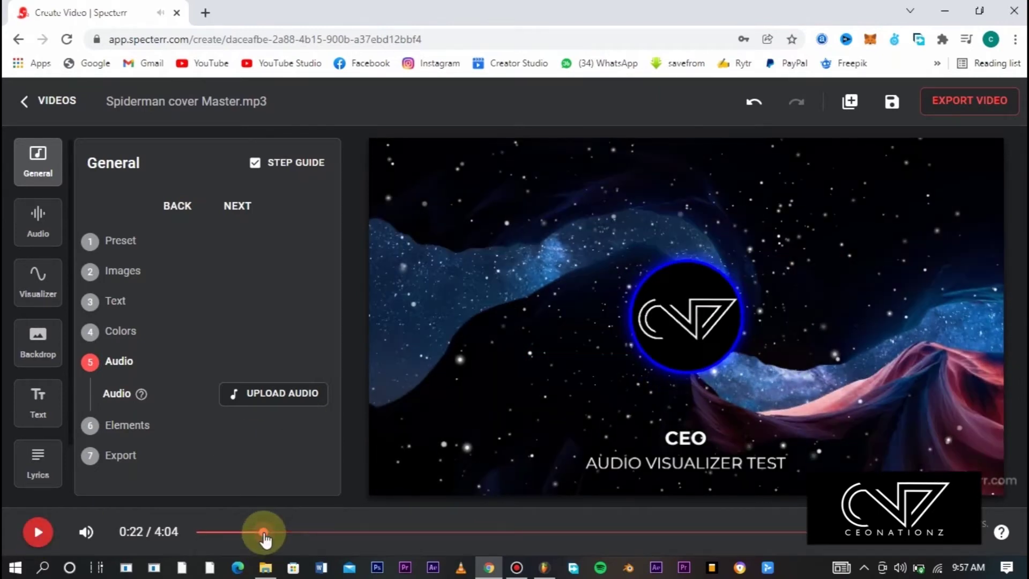
mouse_move(264, 534)
left_mouse_down()
mouse_move(246, 537)
mouse_move(304, 541)
mouse_move(261, 538)
left_mouse_up()
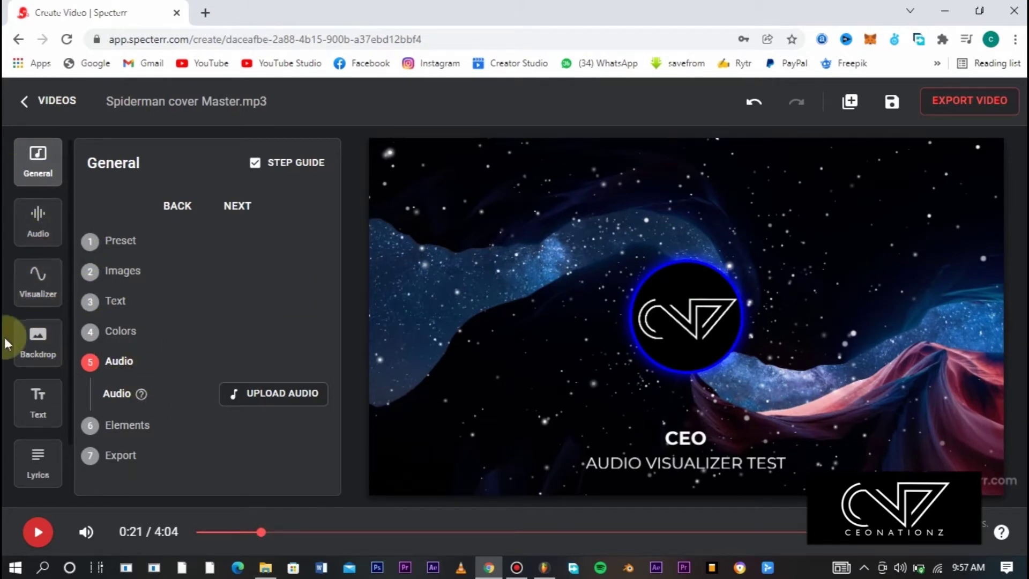
left_click(50, 291)
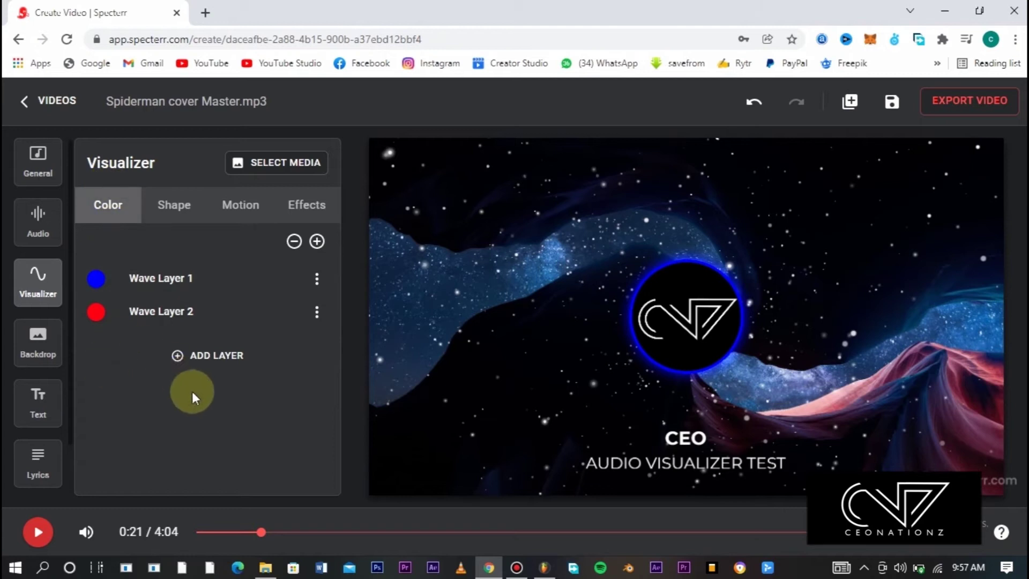
- Add Wave Layer 3 and colour it cyan (22AEB6)
left_click(180, 360)
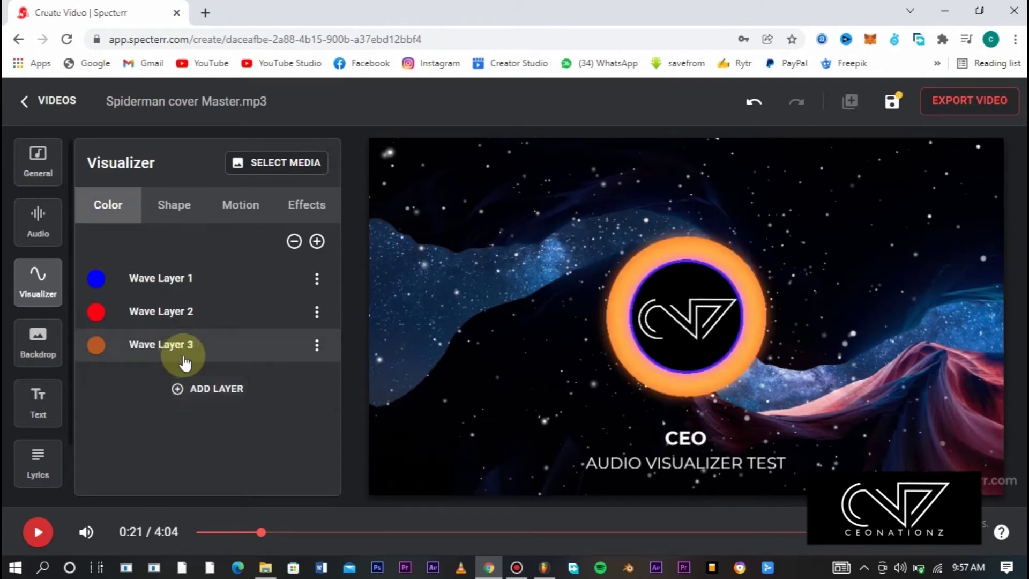
left_click(97, 345)
left_click(295, 380)
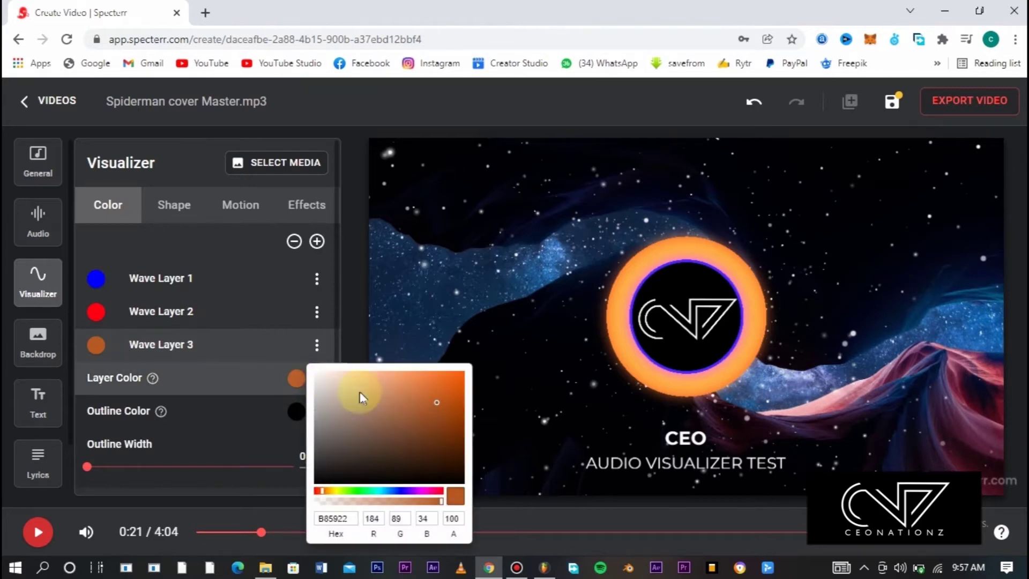
left_click(387, 492)
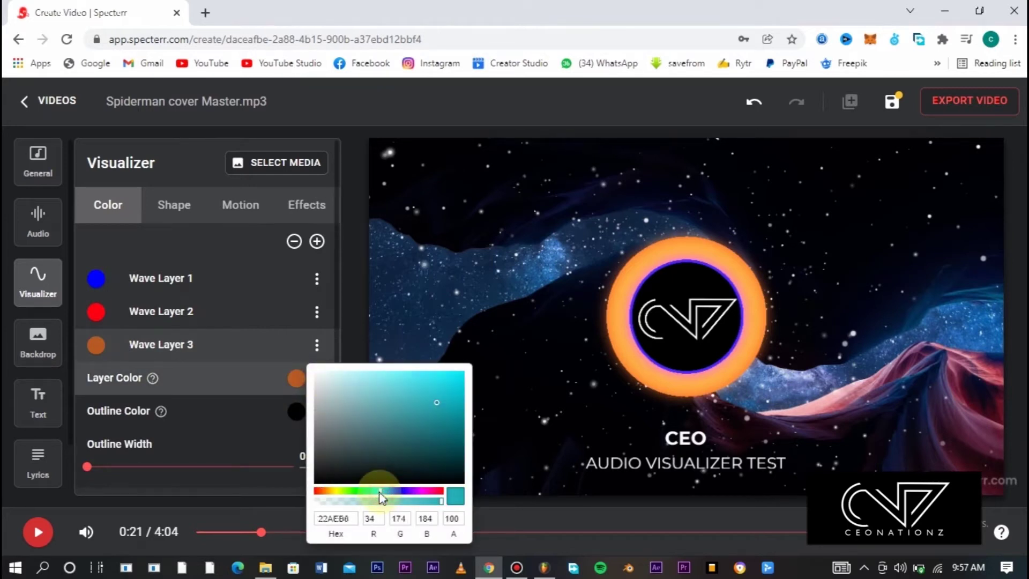
left_click(172, 204)
left_click(175, 207)
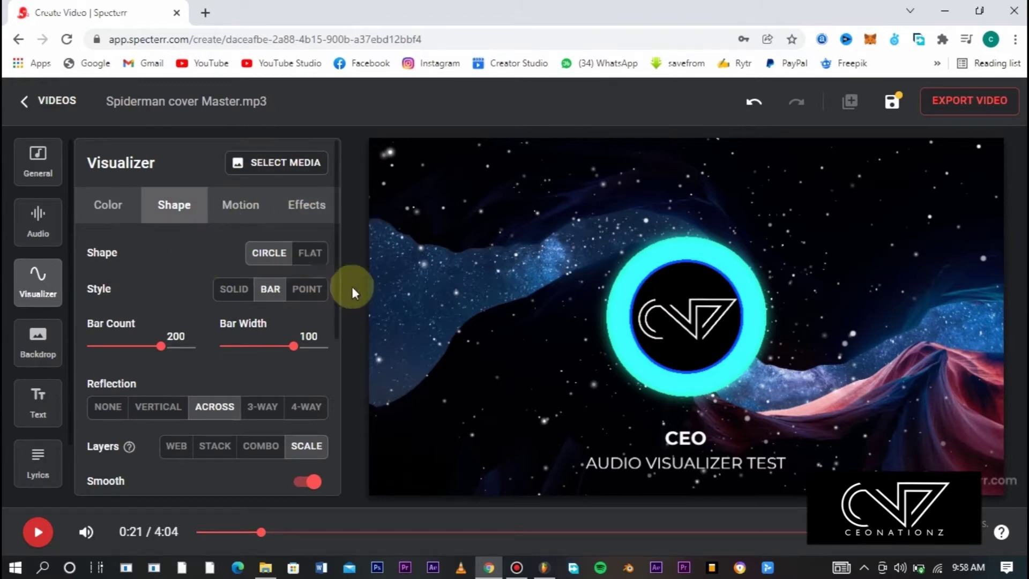
left_click(311, 257)
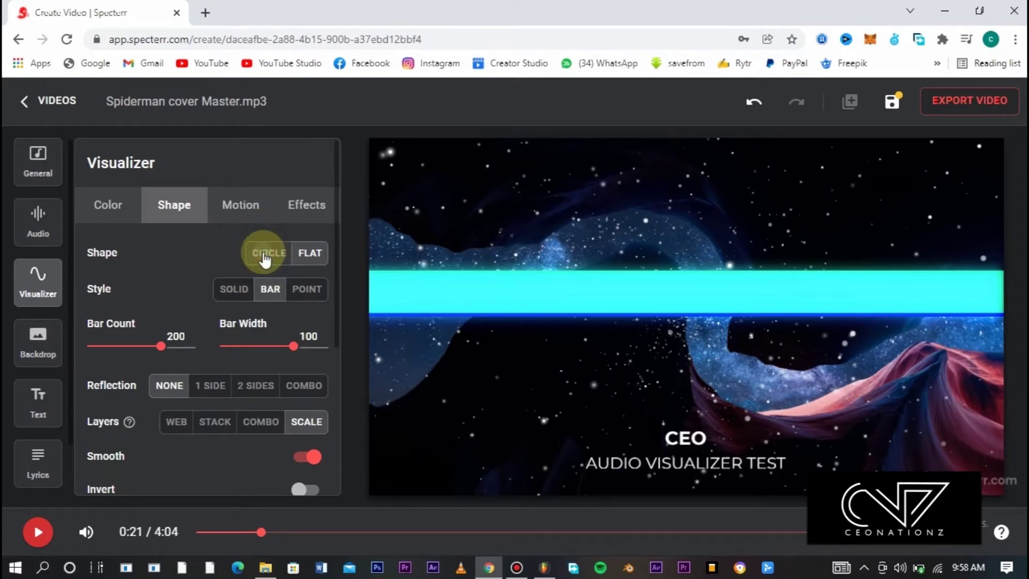
left_click(265, 259)
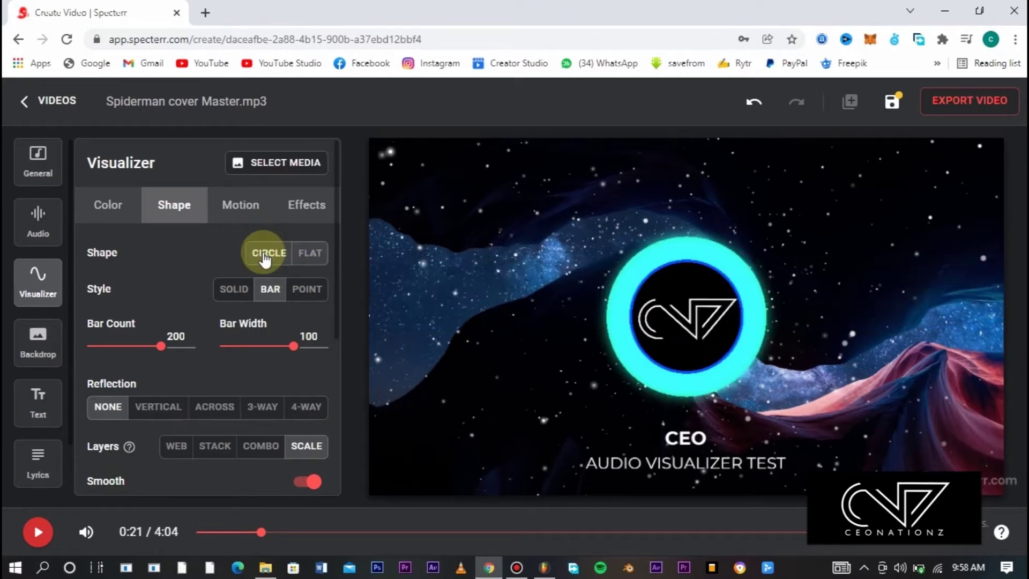
left_click(236, 292)
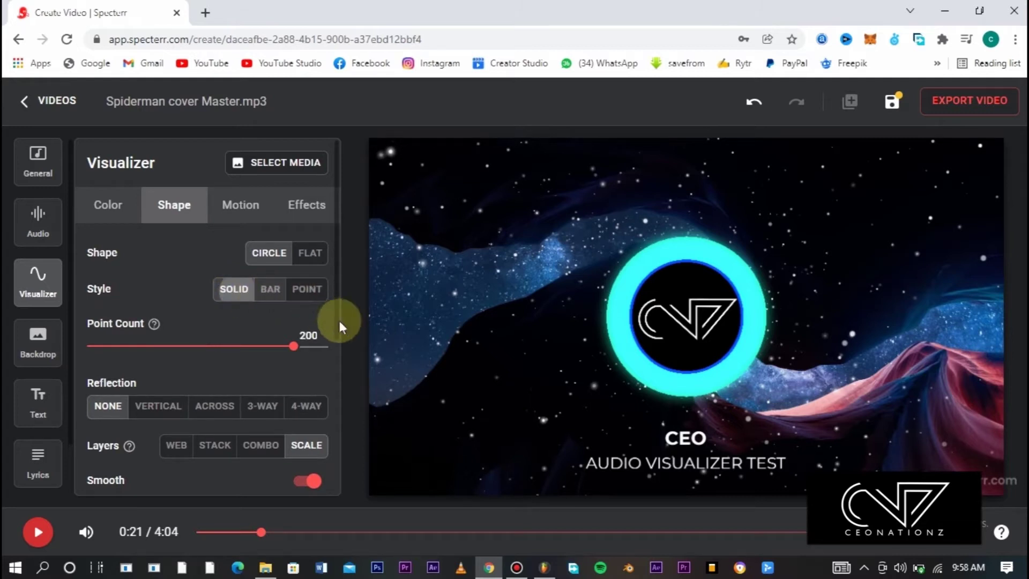
left_click(263, 533)
left_click_drag(262, 534, 291, 532)
left_click(215, 244)
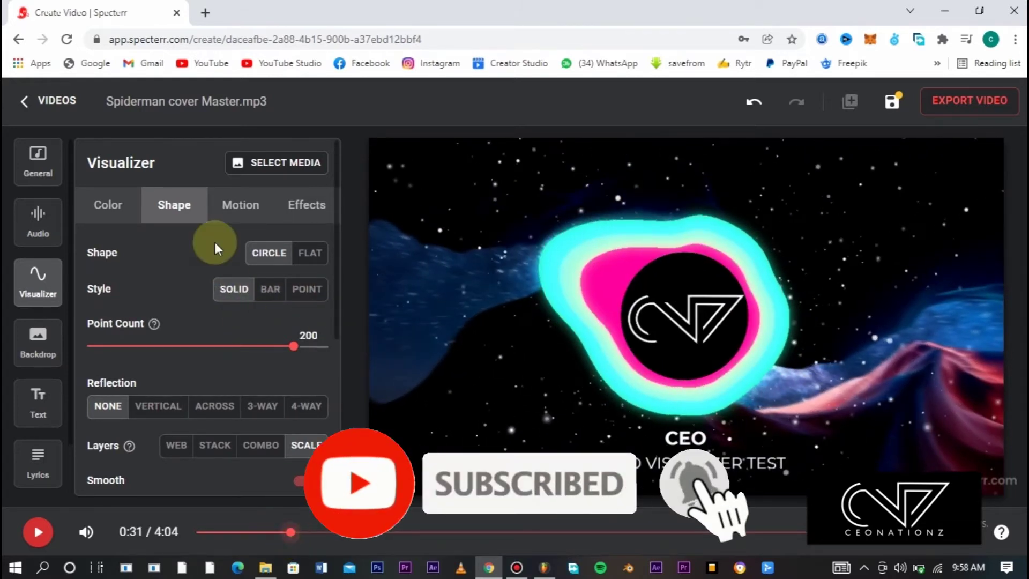
left_click(272, 291)
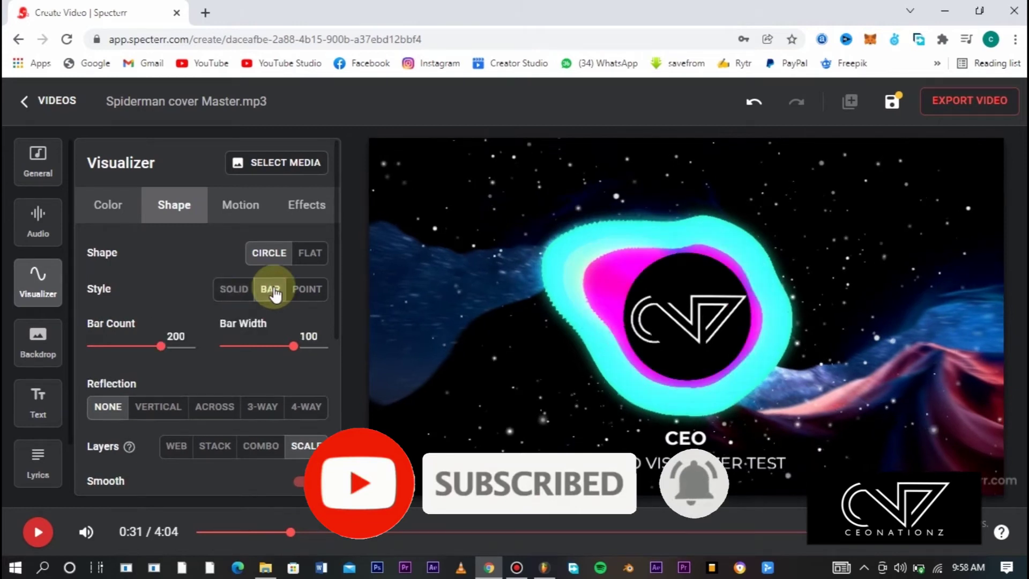
left_click(305, 300)
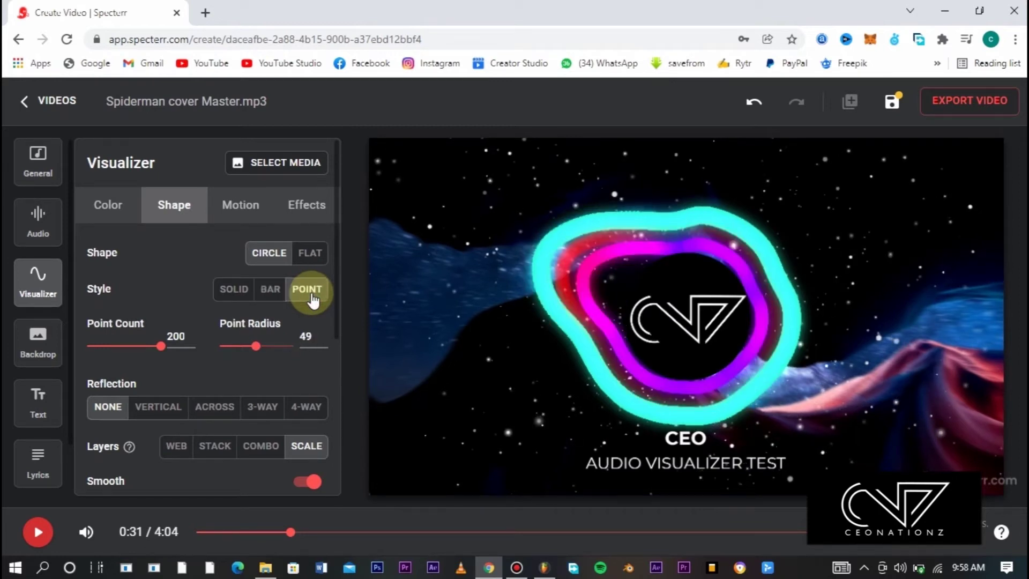
left_click(276, 298)
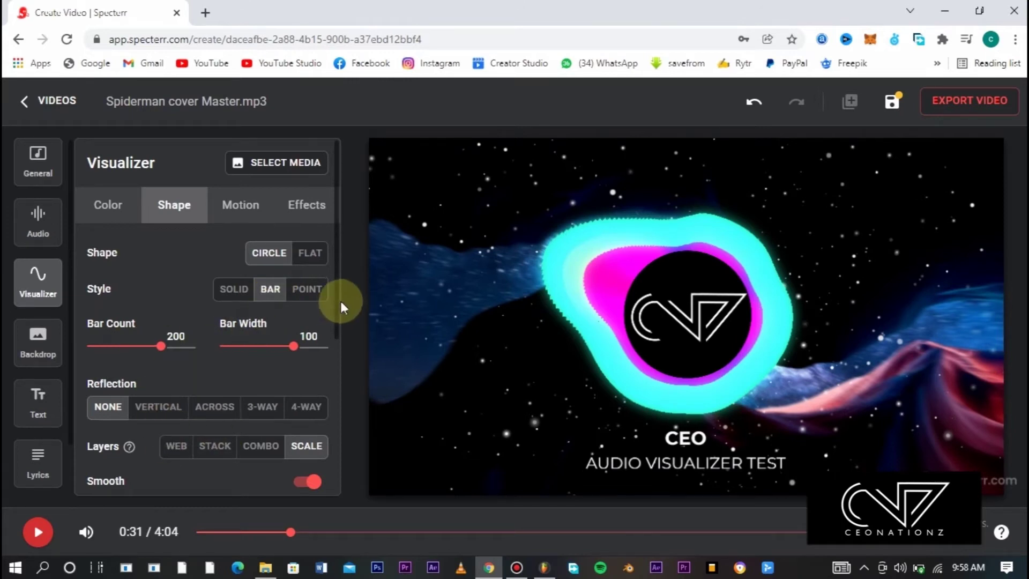
left_click_drag(337, 297, 340, 366)
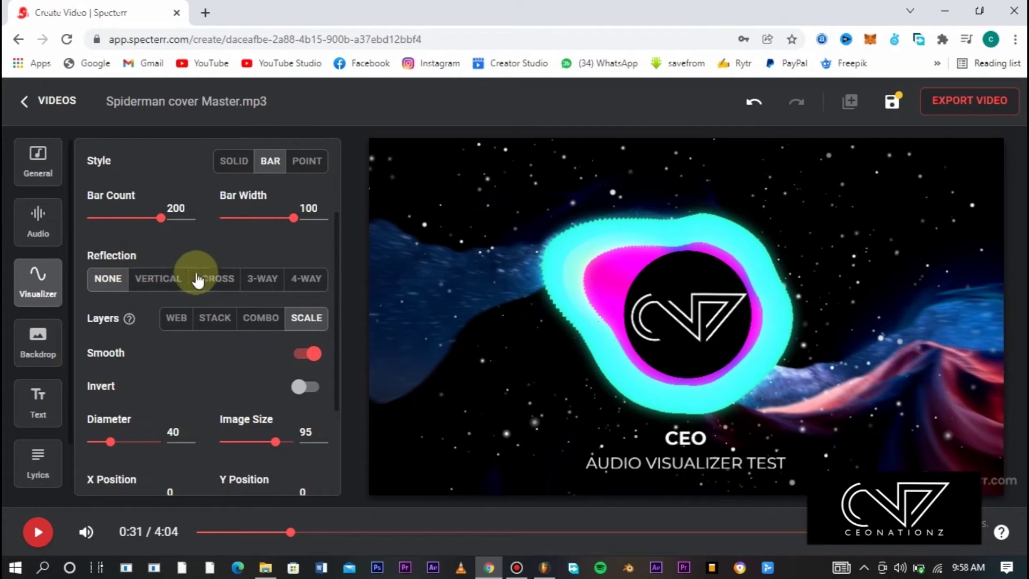
left_click(306, 281)
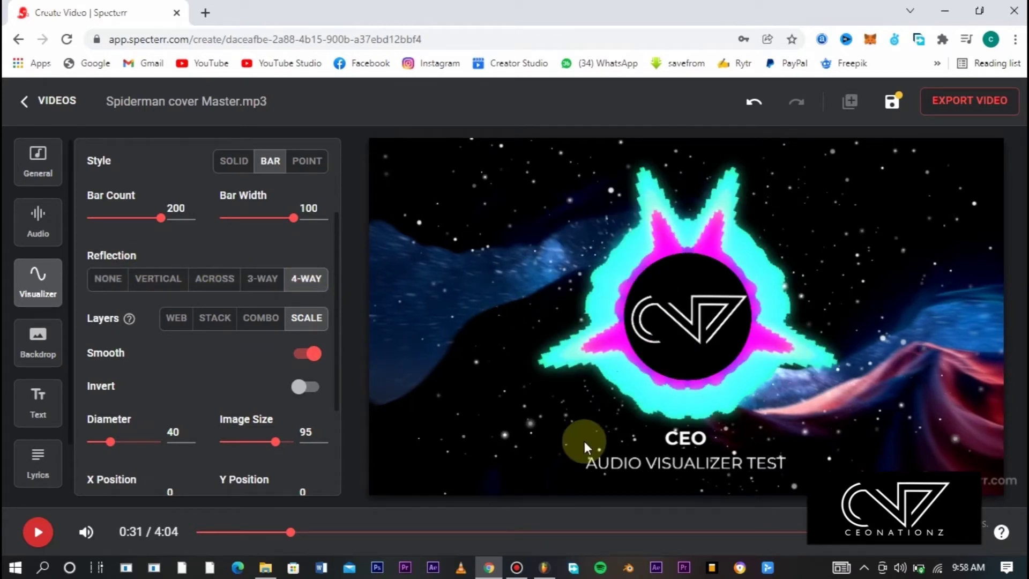
left_click(43, 530)
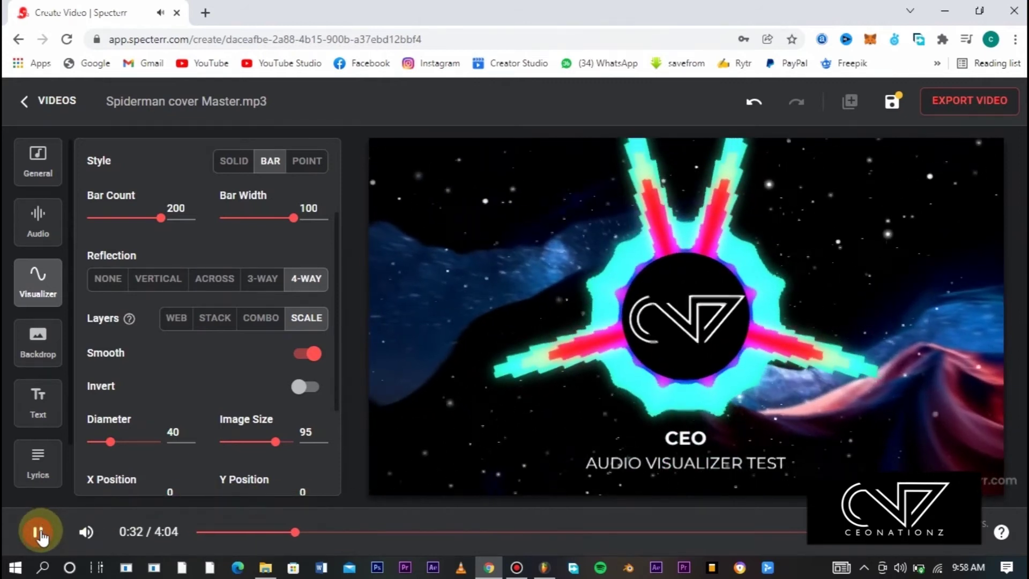
left_click(40, 533)
left_click(290, 315)
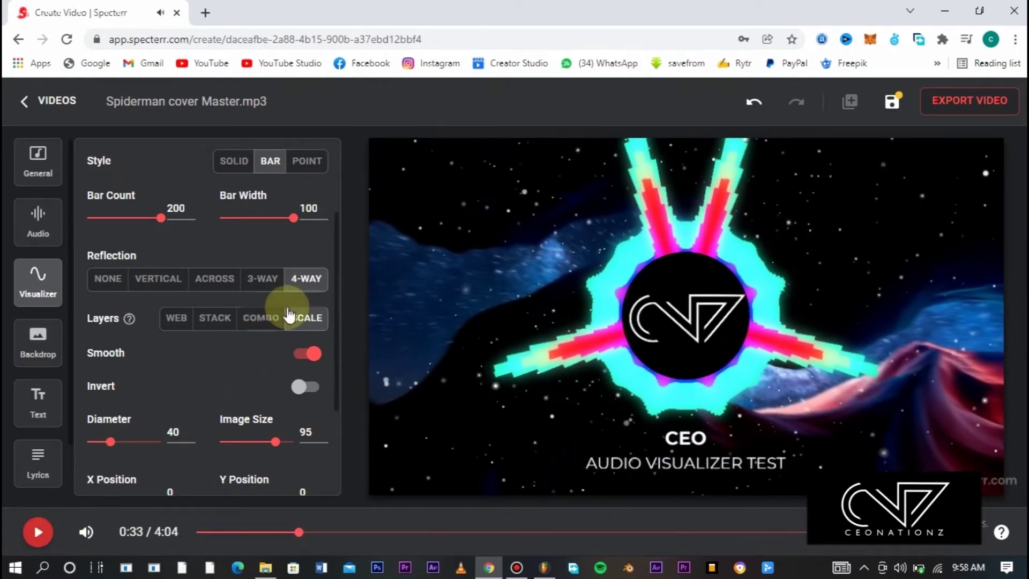
left_click(260, 292)
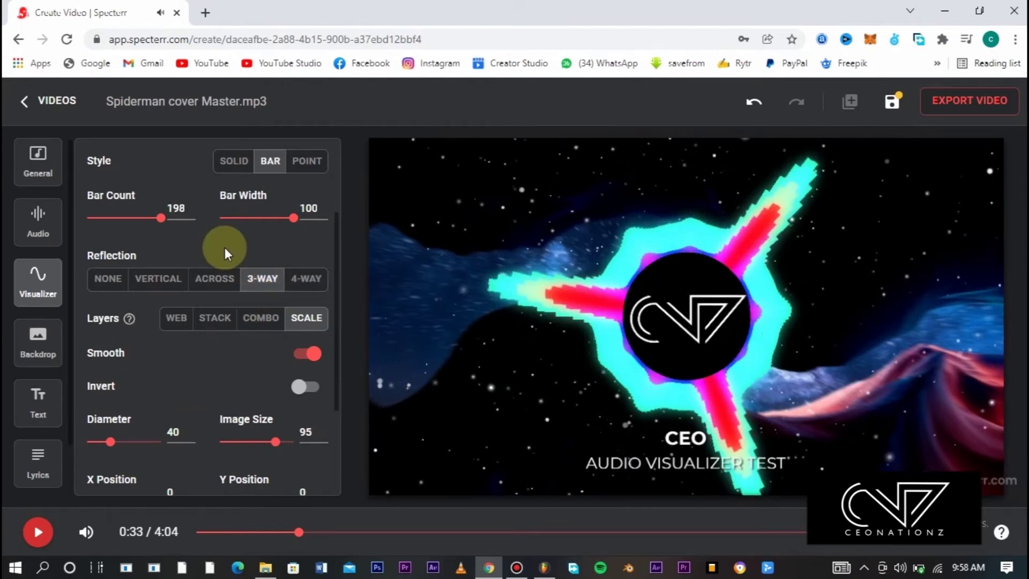
left_click(214, 278)
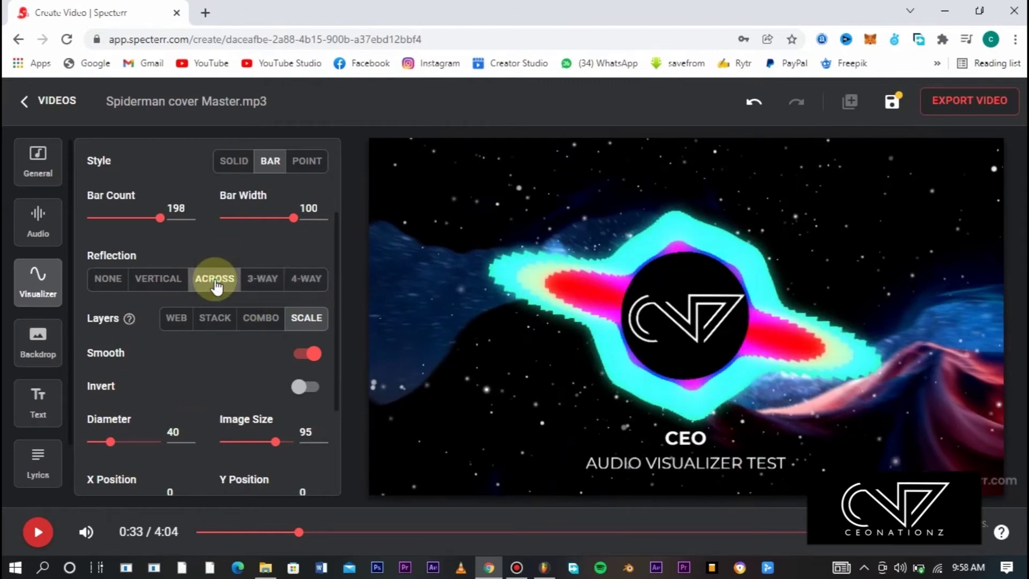
left_click(147, 292)
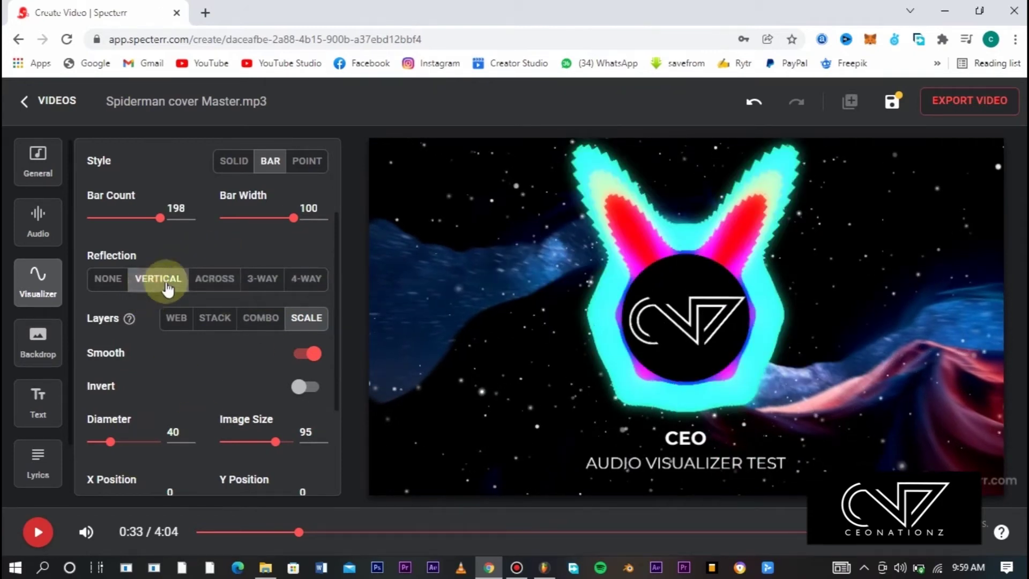
left_click(95, 283)
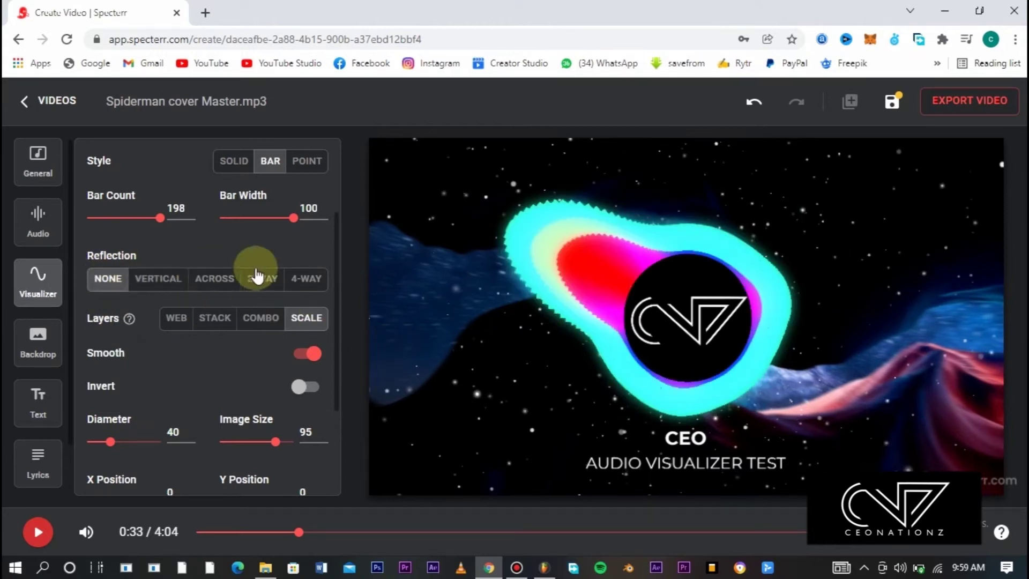
scroll(336, 276, "down", 3)
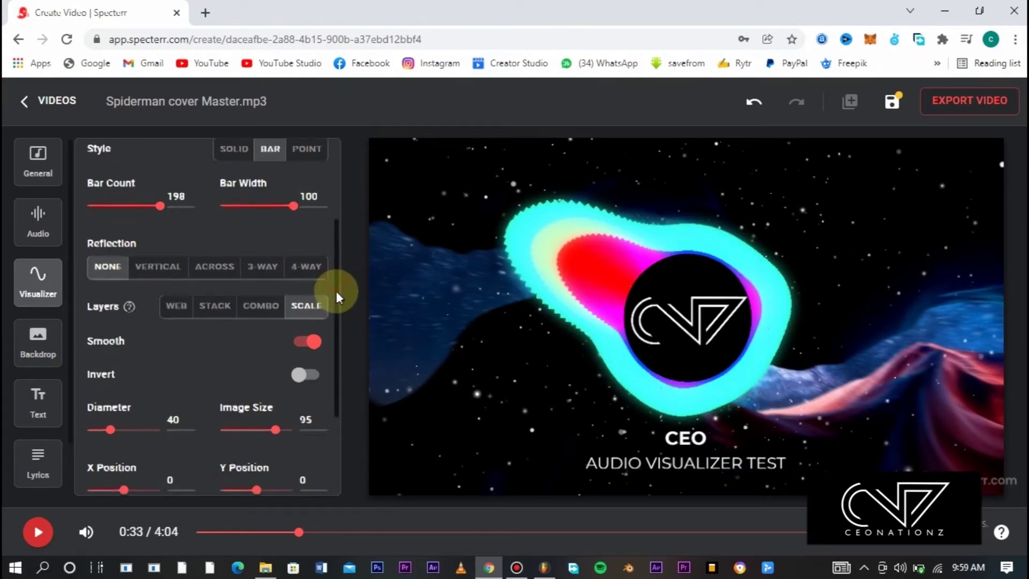
scroll(334, 316, "up", 1)
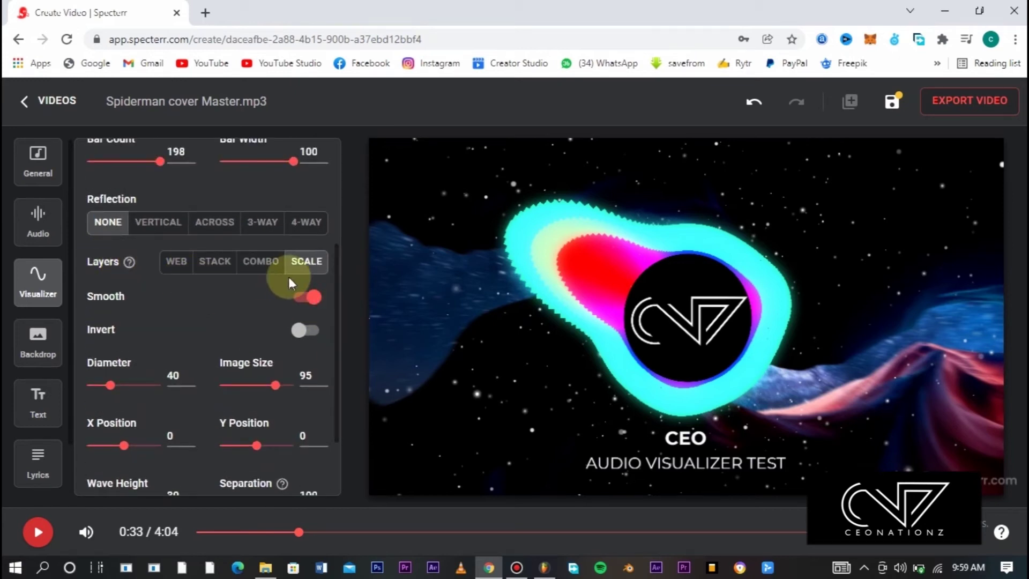
- Compare the Web, Stack, Combo and Scale layer styles during playback, keeping Combo
left_click(270, 268)
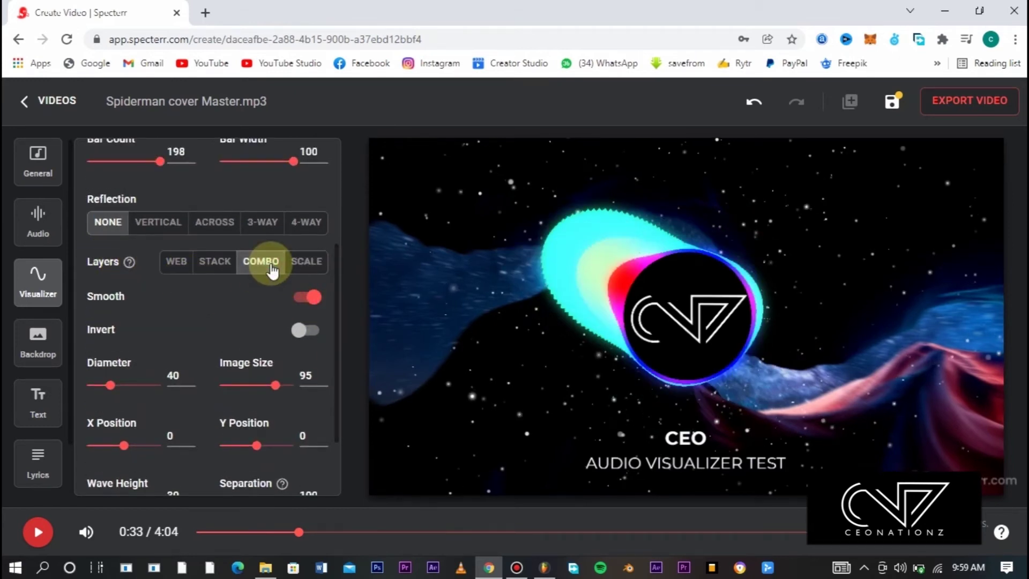
left_click(232, 271)
left_click(179, 268)
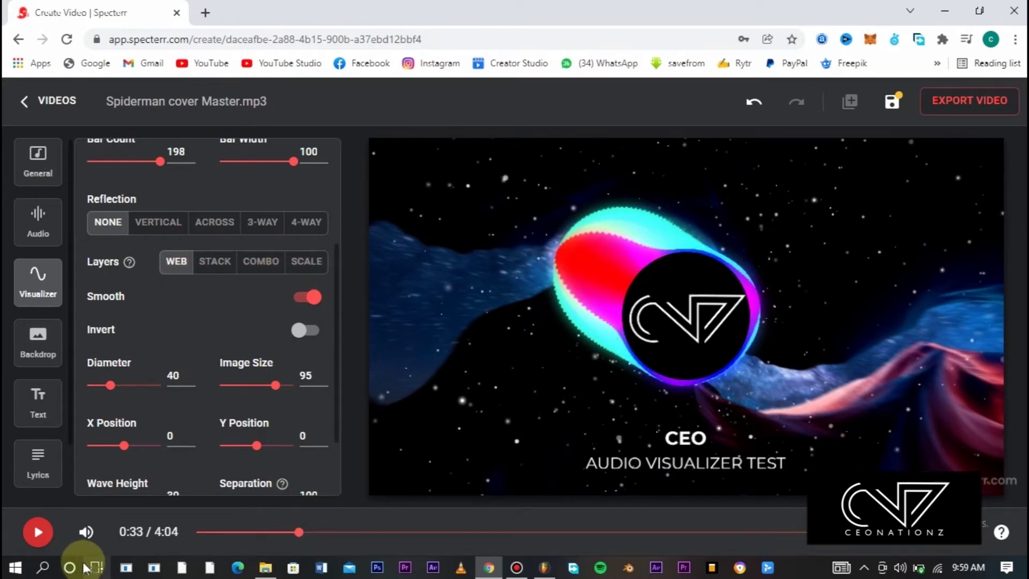
left_click(45, 537)
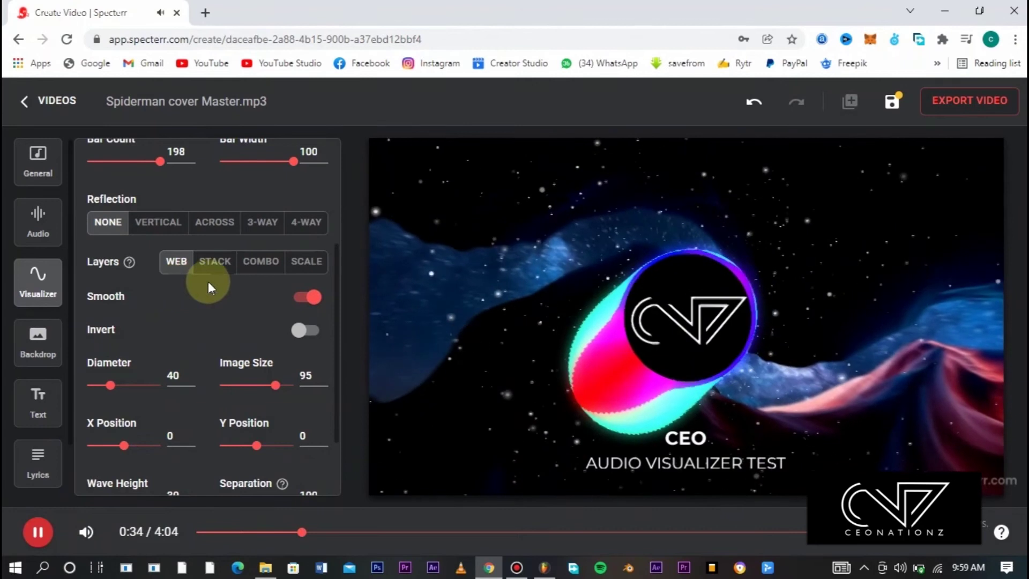
left_click(225, 267)
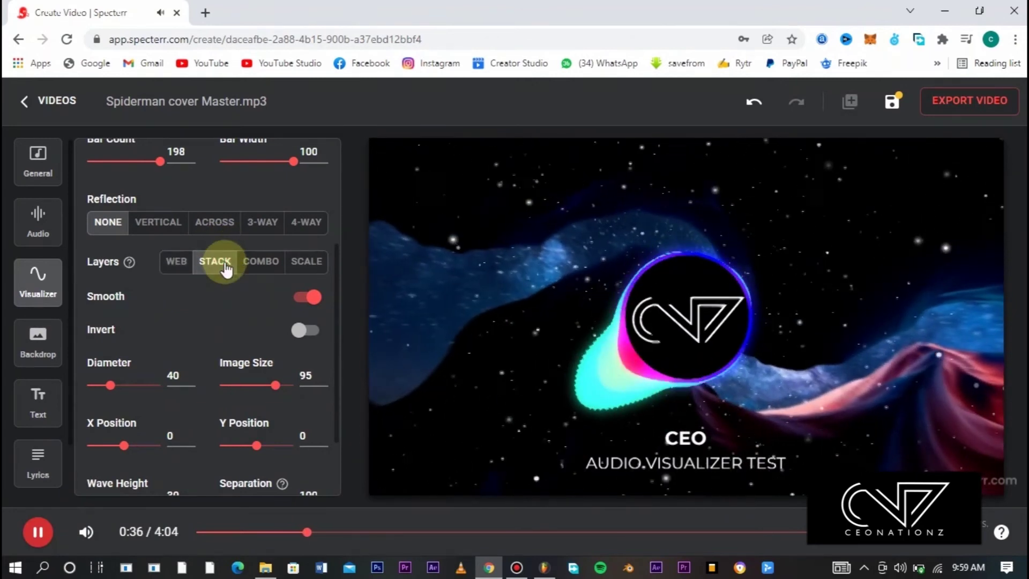
left_click(259, 271)
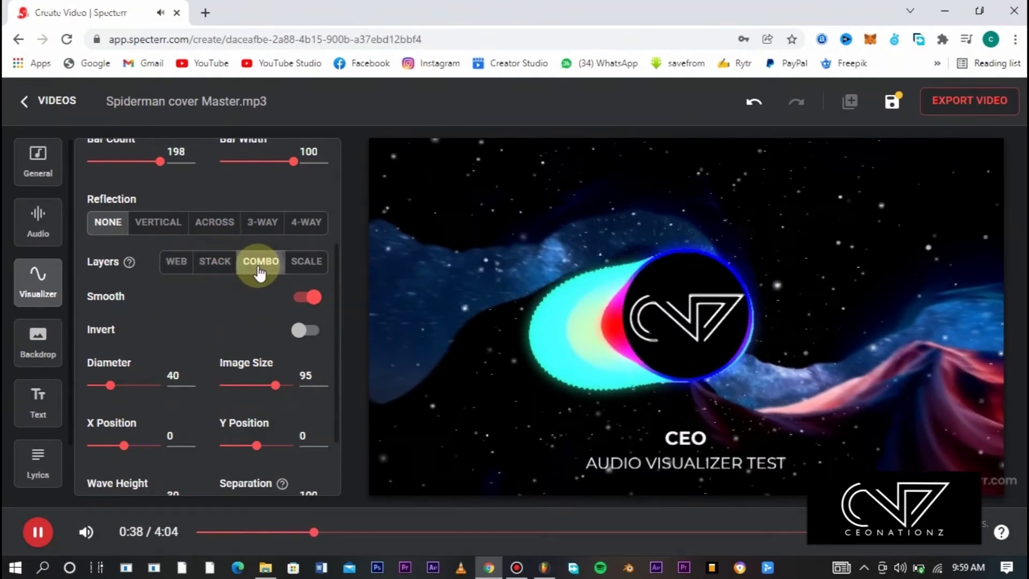
left_click(306, 268)
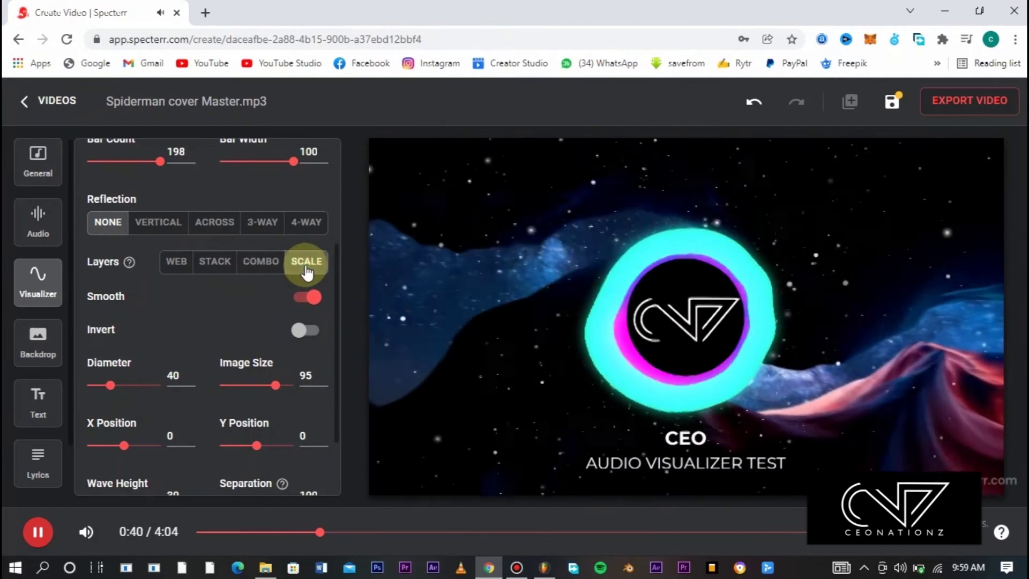
left_click(257, 271)
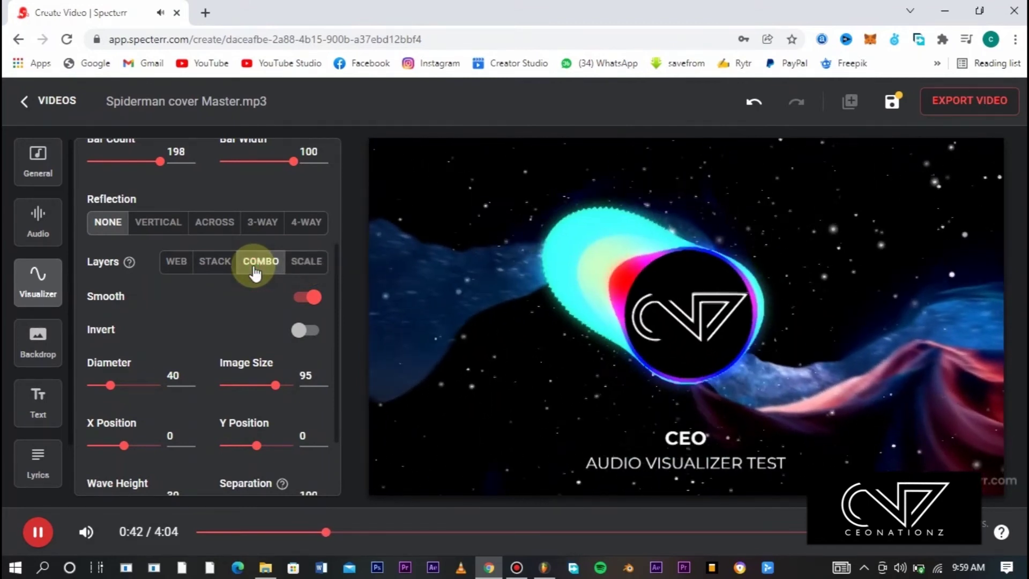
- Set the reflection to Vertical after trying Across, 3-way and 4-way
left_click(159, 223)
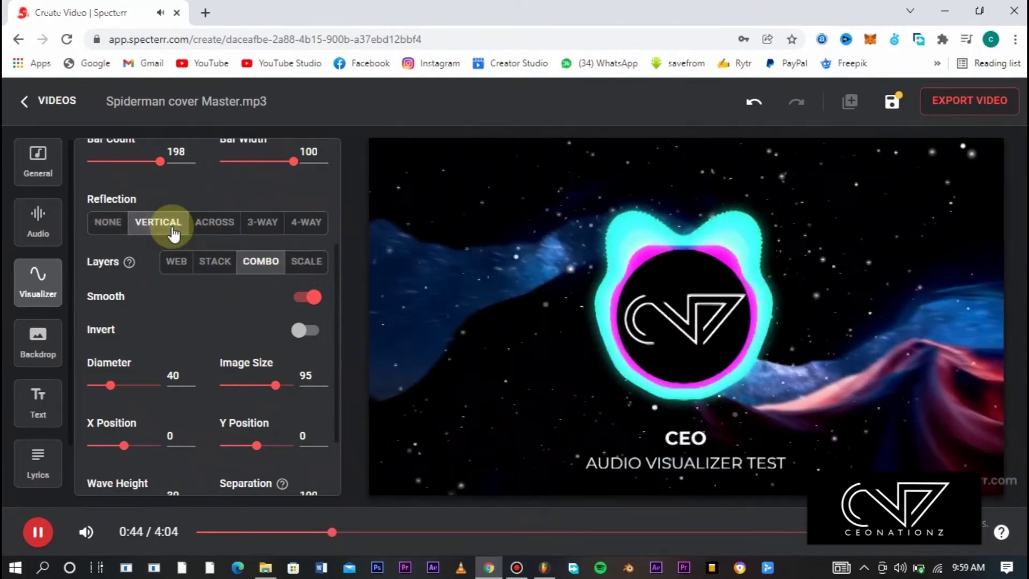
left_click(215, 229)
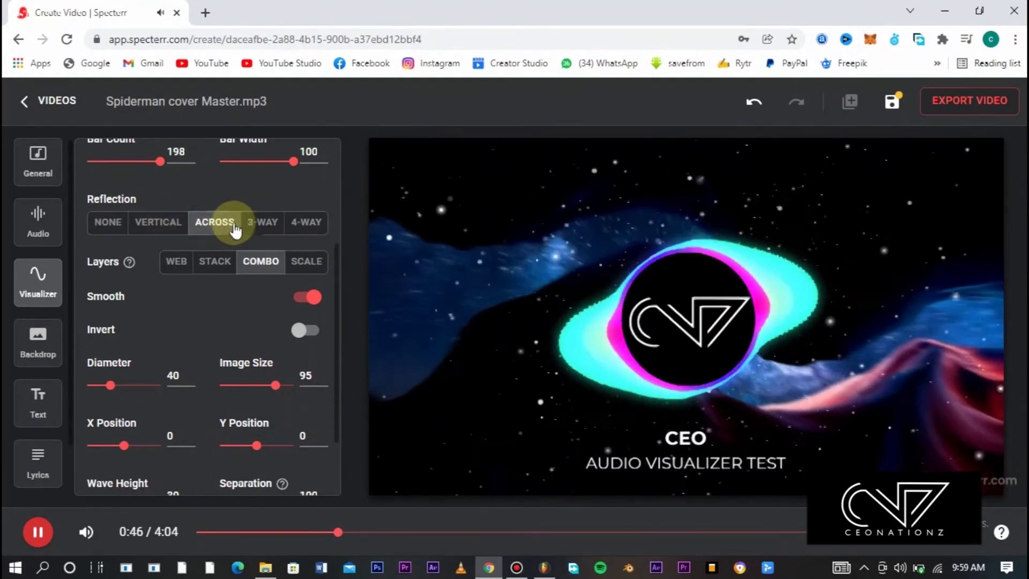
left_click(265, 228)
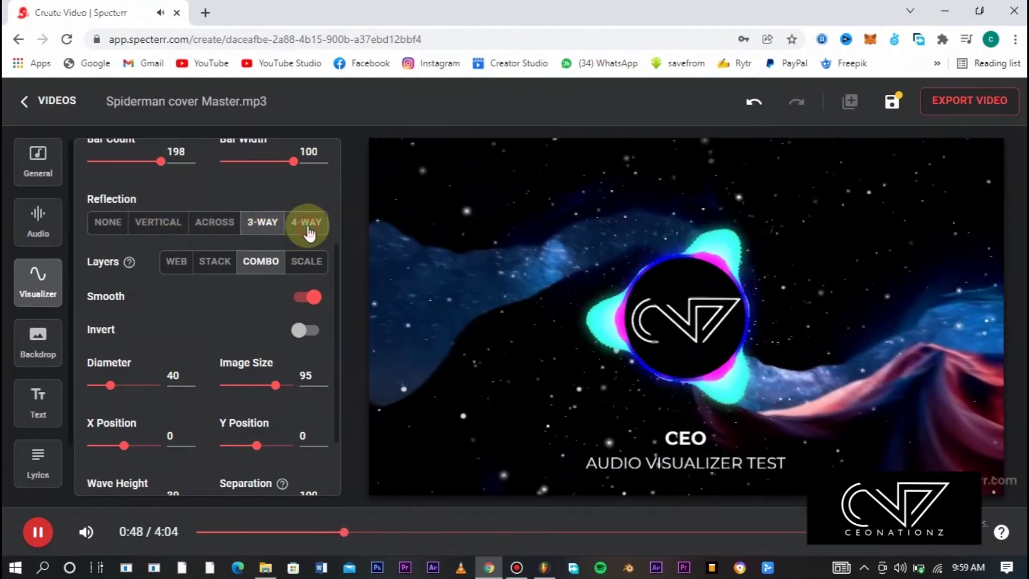
left_click(307, 228)
left_click(170, 229)
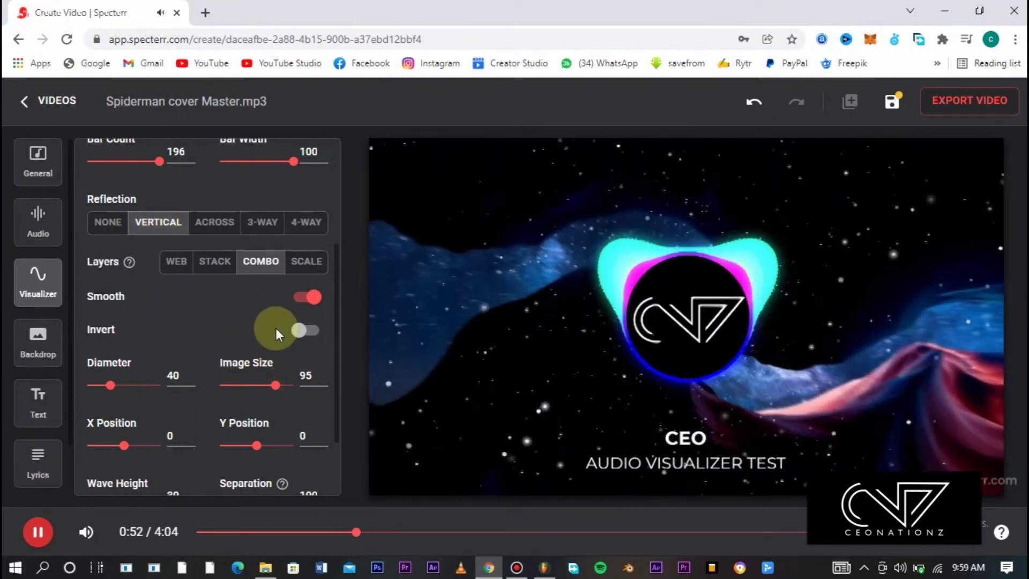
left_click(37, 531)
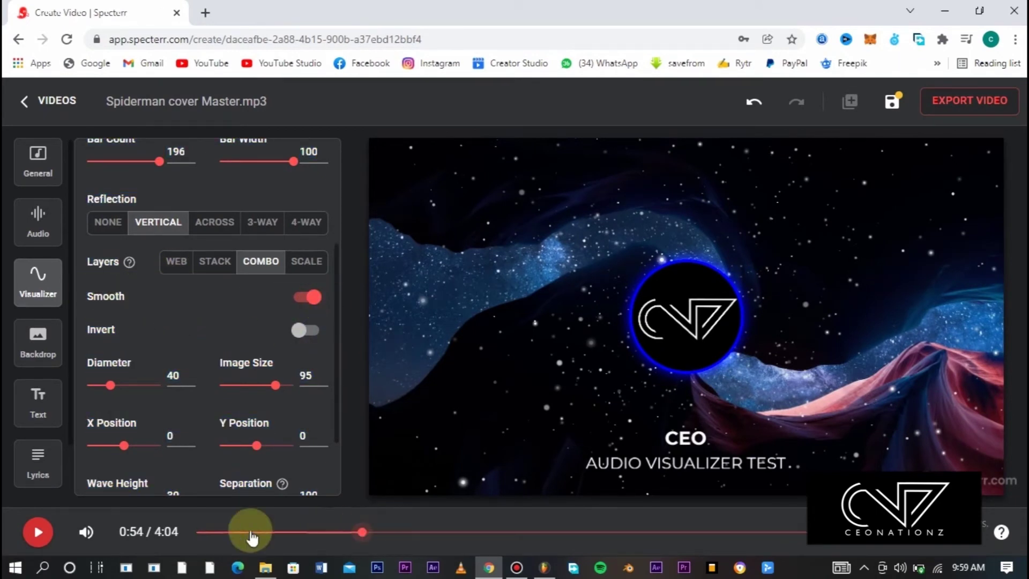
left_click(36, 533)
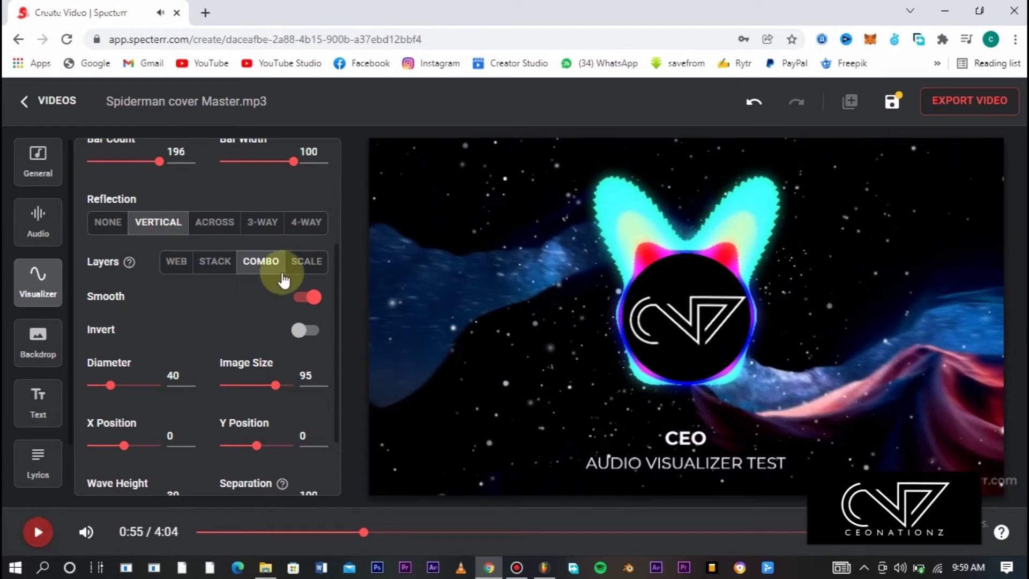
left_click(305, 296)
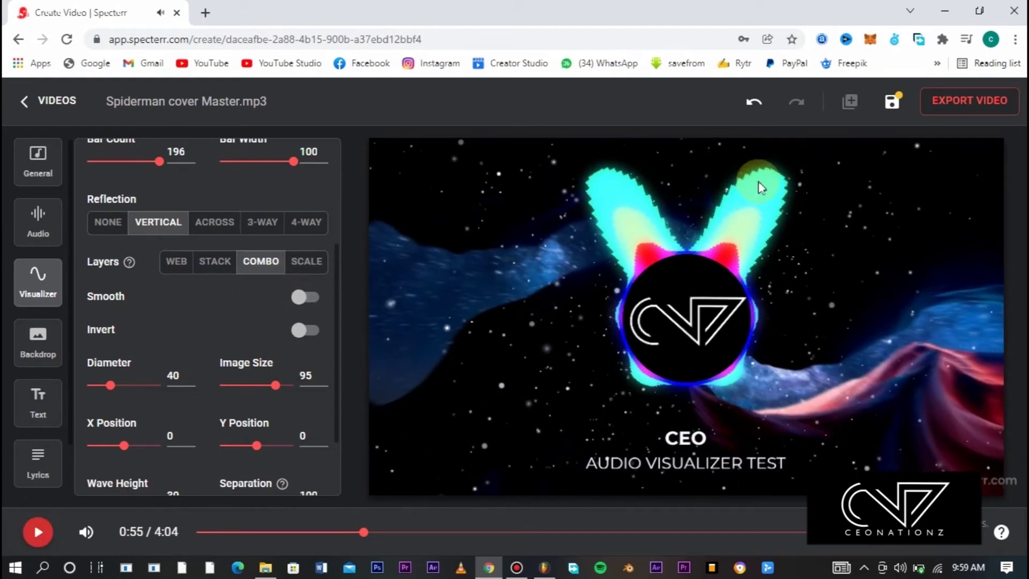
left_click(301, 295)
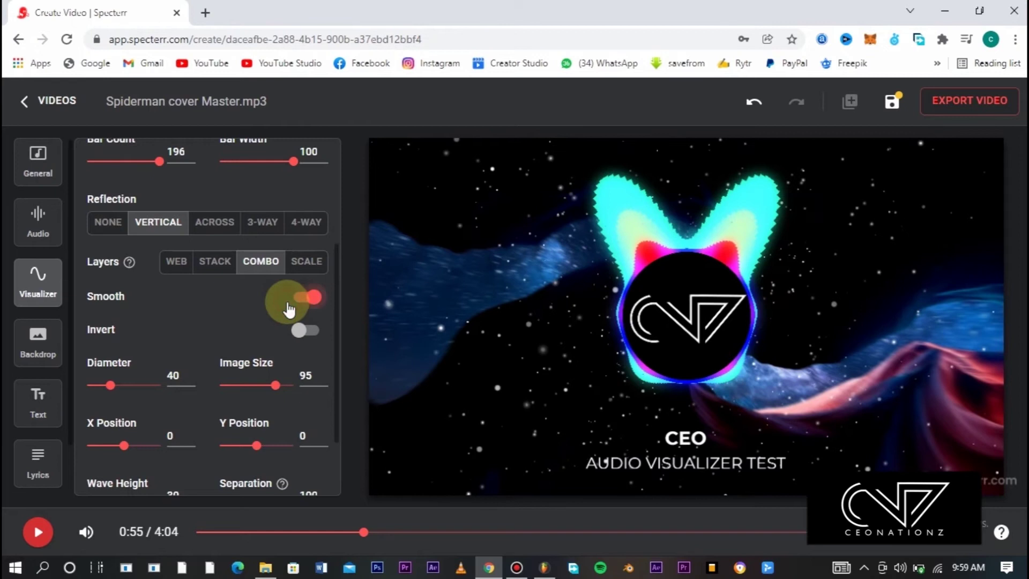
left_click(302, 330)
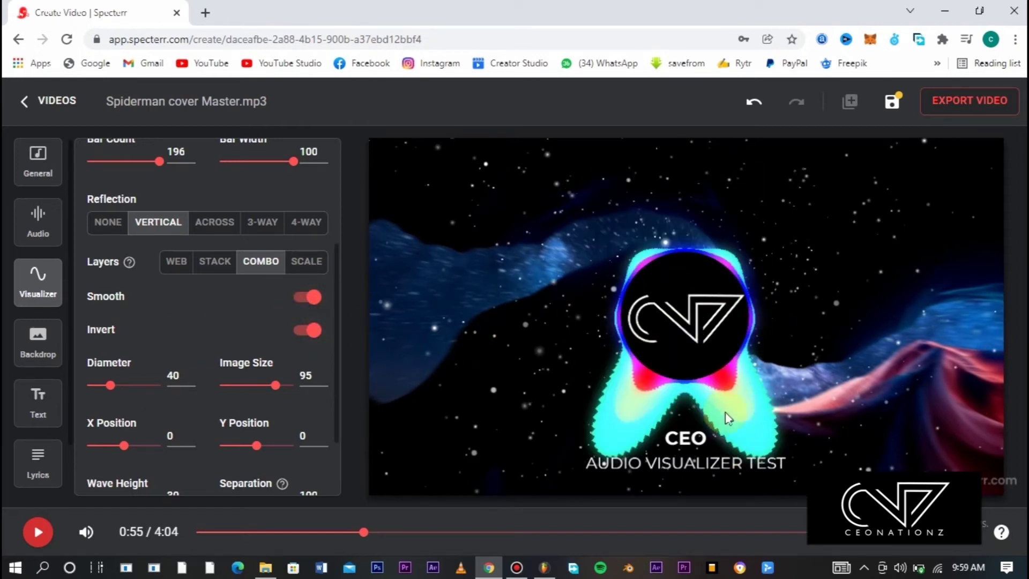
left_click(307, 330)
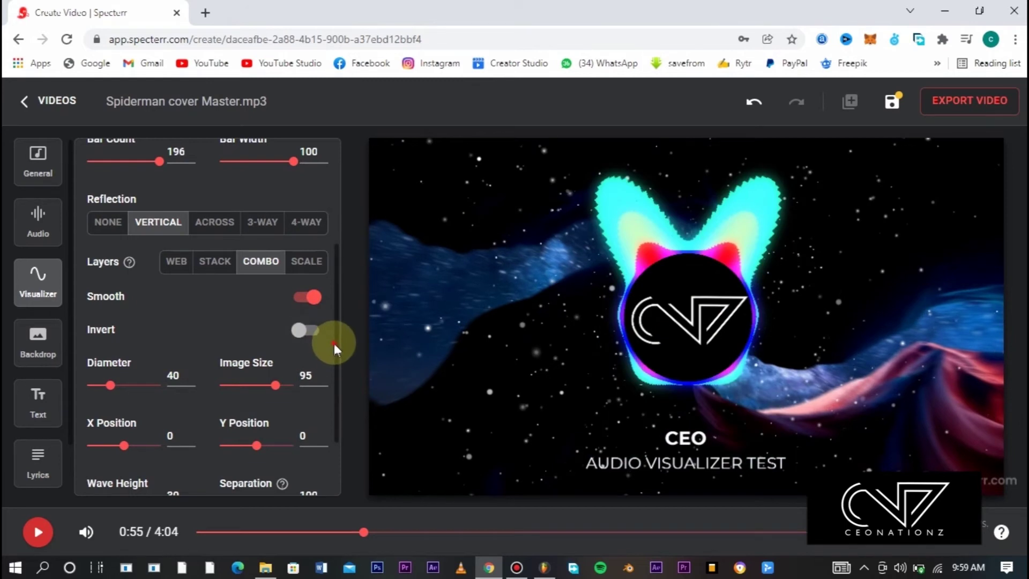
- Shrink the visualizer to diameter 31 and image size 74, keeping X/Y at 0
scroll(333, 342, "down", 3)
mouse_move(110, 317)
left_mouse_down()
mouse_move(126, 313)
mouse_move(105, 312)
left_mouse_up()
mouse_move(275, 311)
left_mouse_down()
mouse_move(245, 316)
mouse_move(265, 316)
left_mouse_up()
left_click_drag(139, 373, 108, 380)
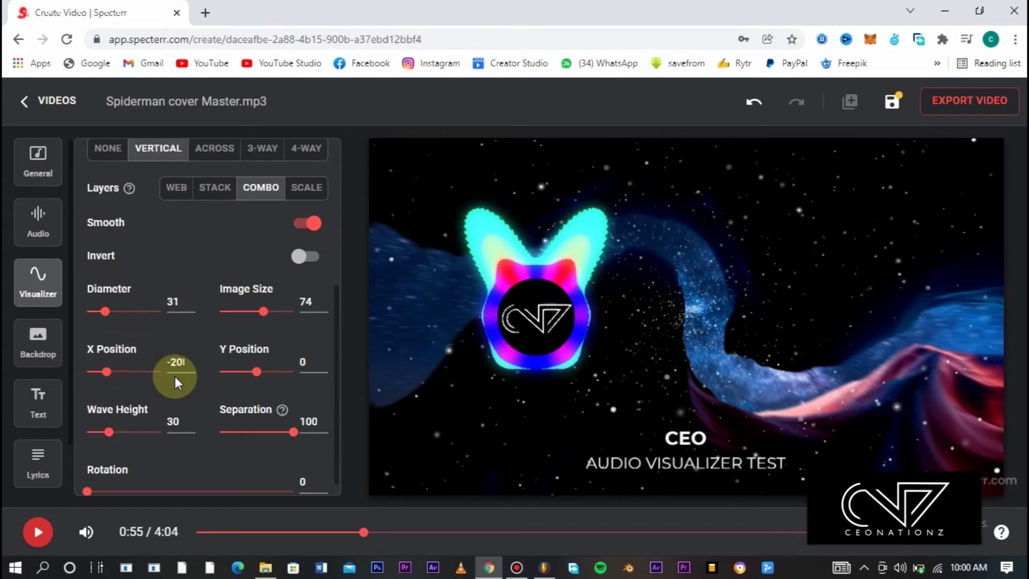
type("0")
mouse_move(260, 378)
left_mouse_down()
mouse_move(270, 386)
mouse_move(257, 386)
left_mouse_up()
- Set wave height to 35 and separation to 37, leaving rotation at 0
mouse_move(109, 432)
left_mouse_down()
mouse_move(224, 439)
mouse_move(114, 436)
left_mouse_up()
left_click_drag(293, 433, 247, 438)
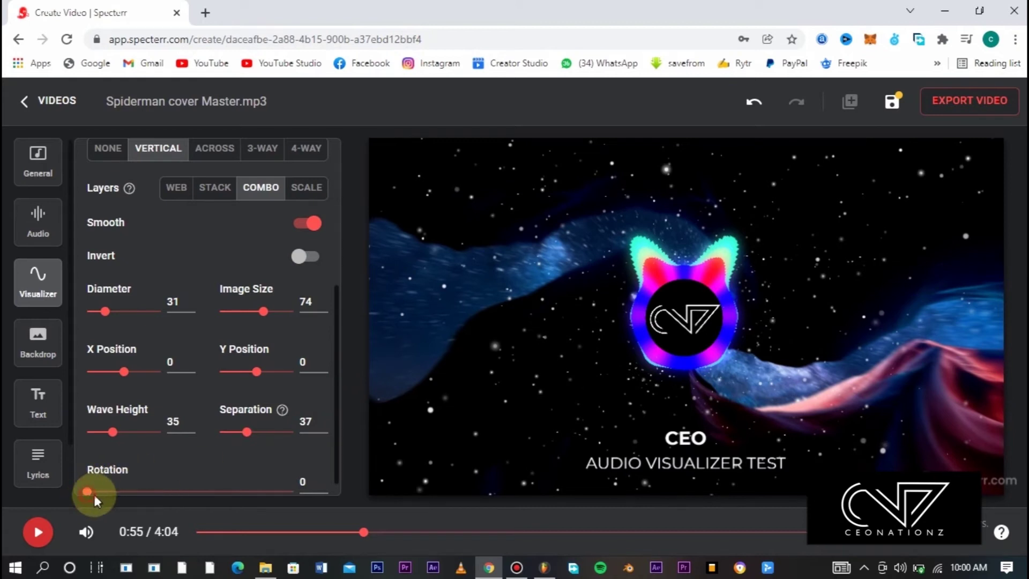
left_click_drag(114, 504, 46, 468)
left_click(91, 474)
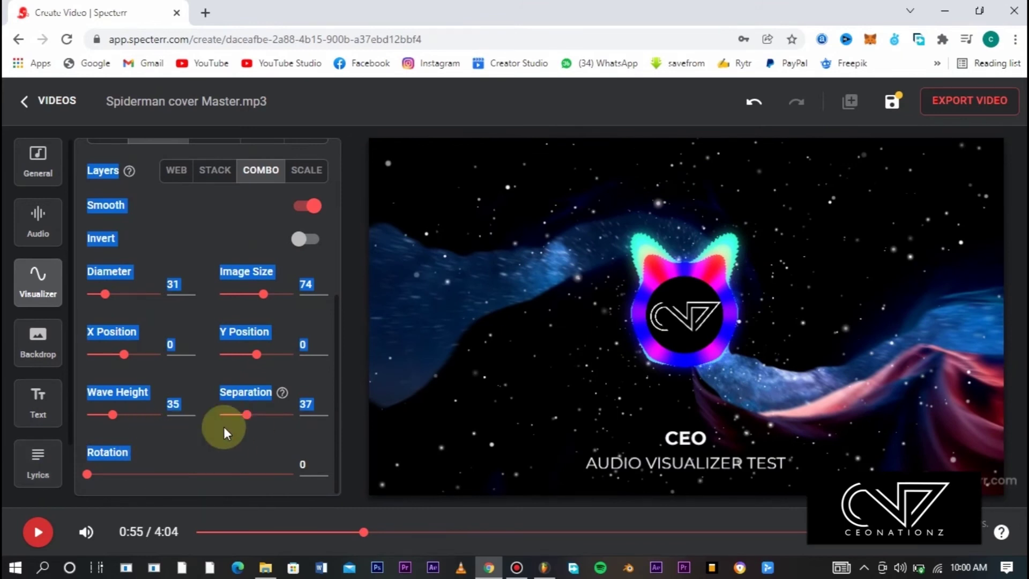
left_click(152, 439)
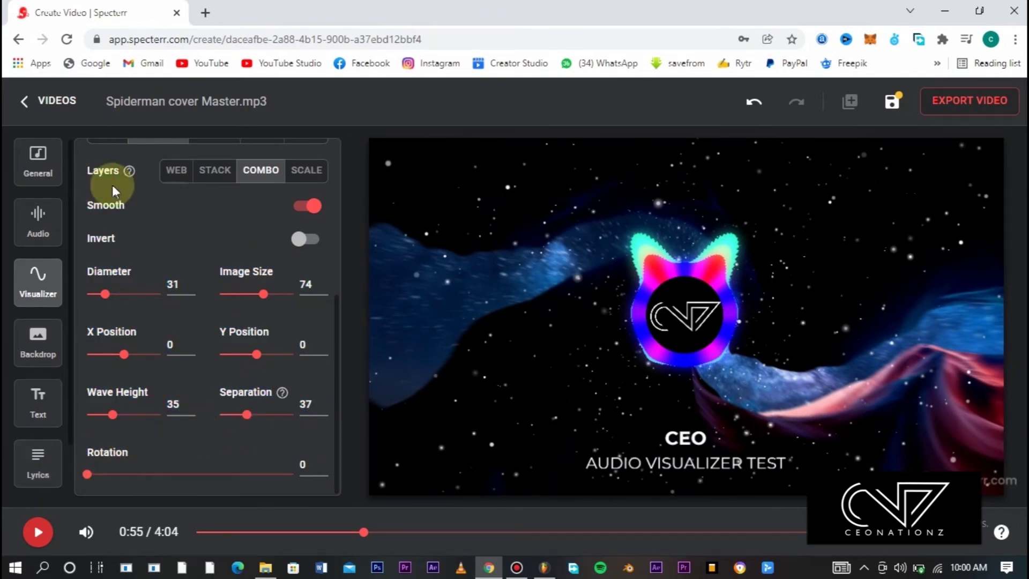
scroll(343, 300, "up", 5)
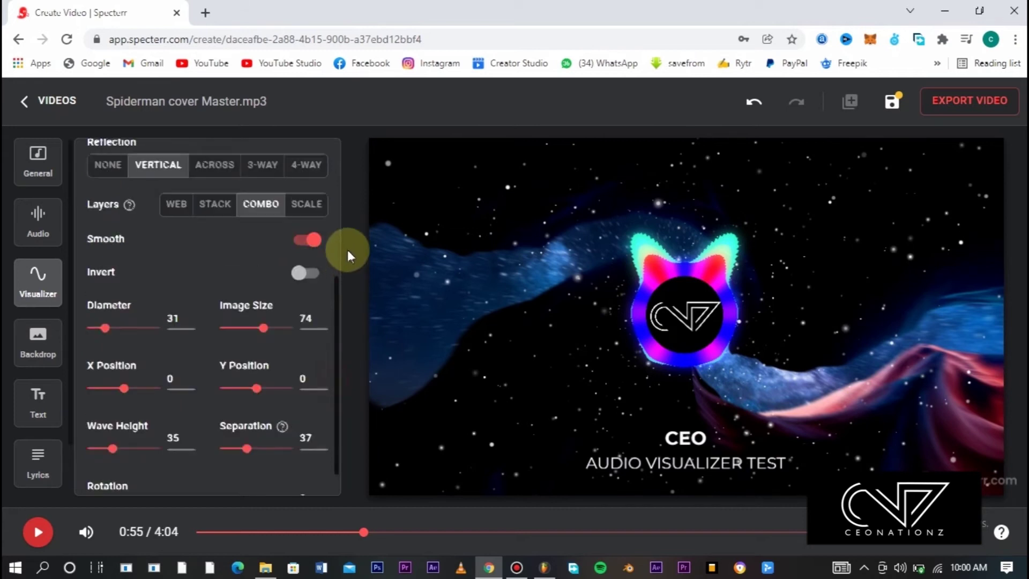
left_click(240, 210)
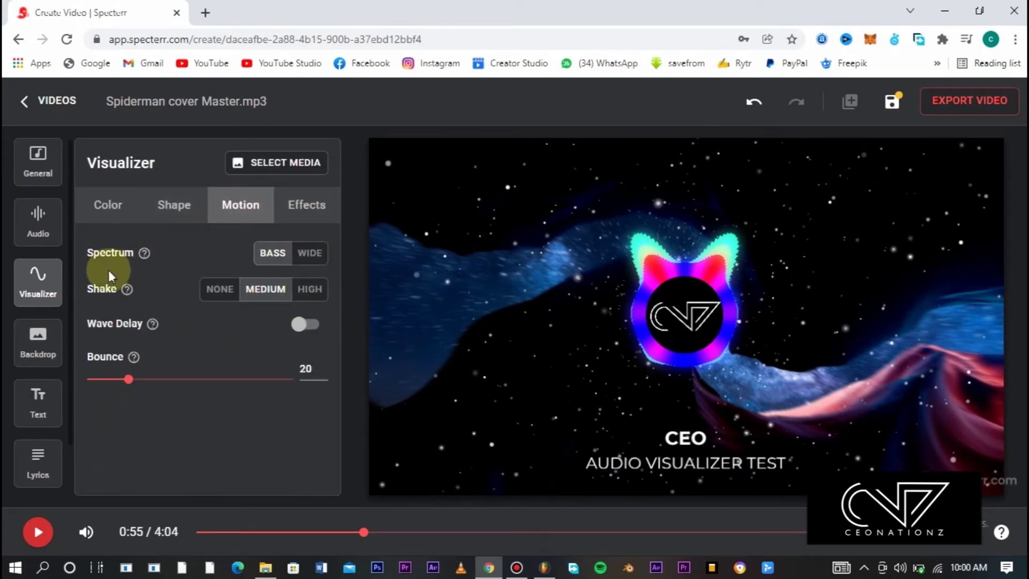
- Compare the Wide and Bass spectrum options on the visualizer ring
left_click(305, 263)
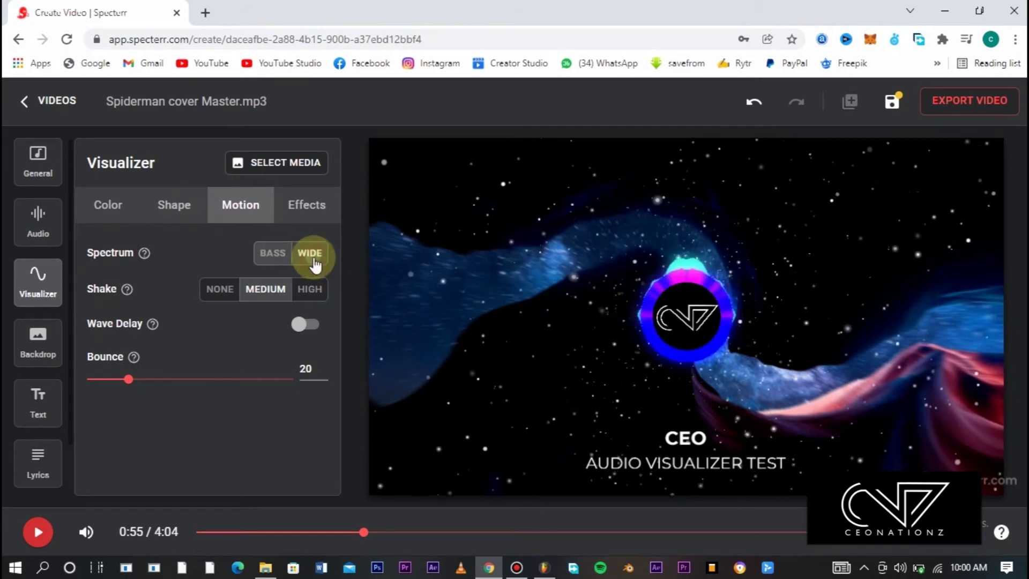
left_click(271, 262)
left_click(306, 262)
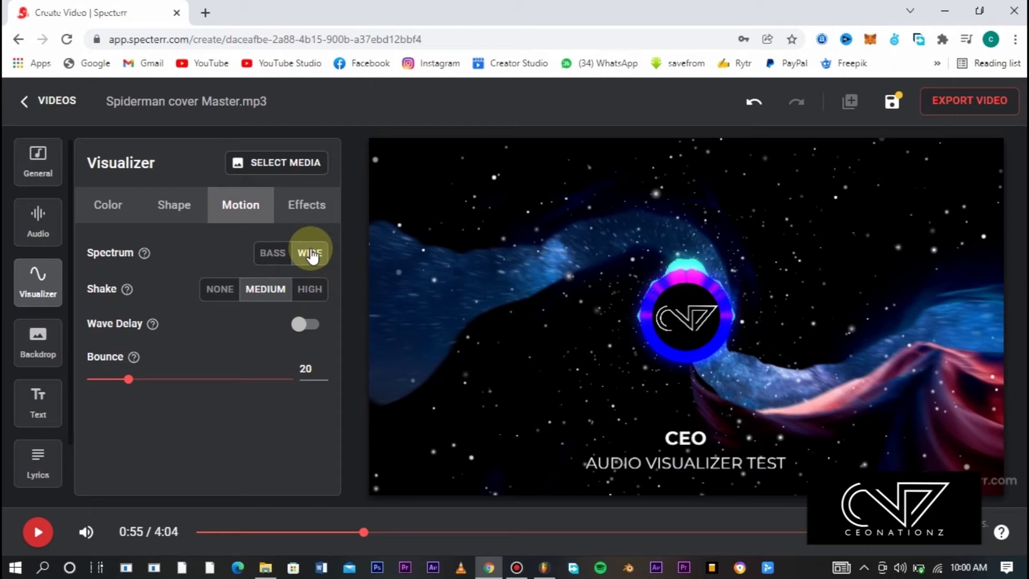
left_click(276, 259)
left_click(305, 332)
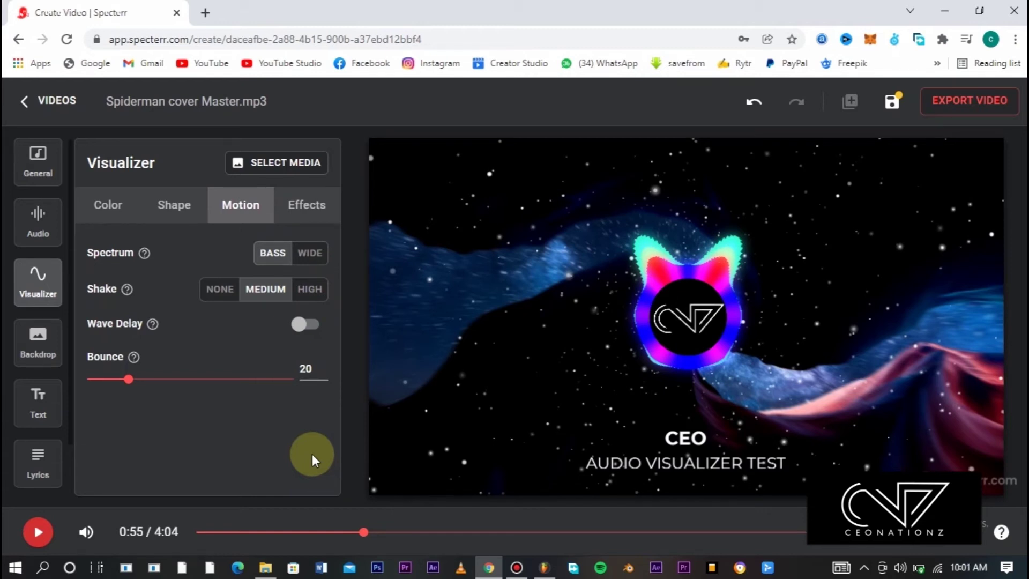
left_click(308, 254)
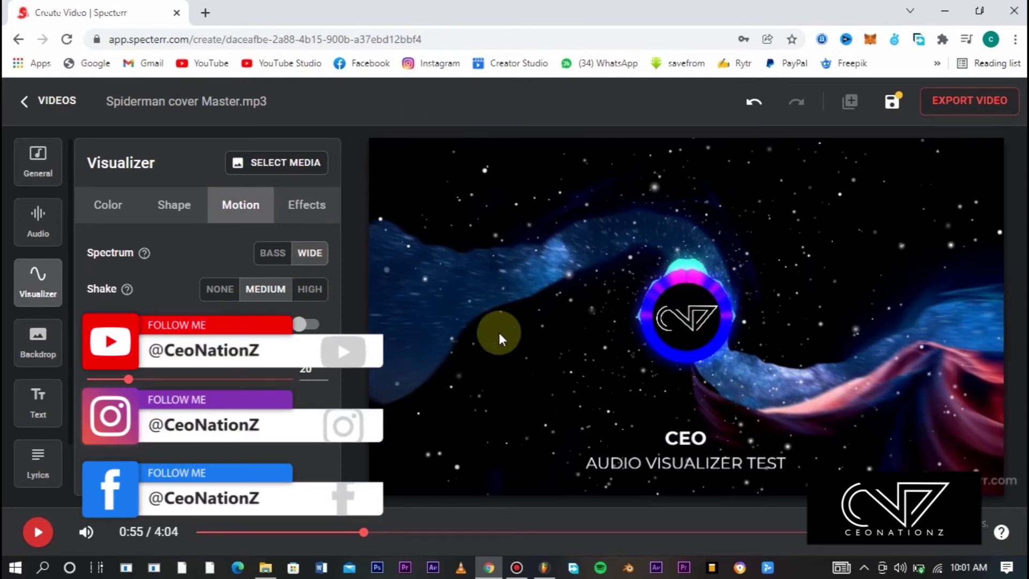
left_click(273, 251)
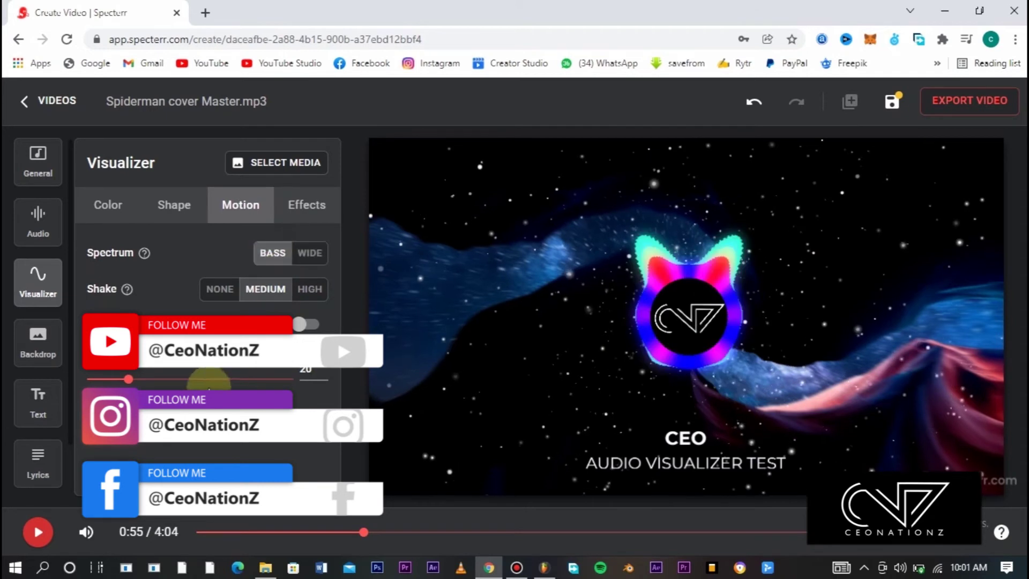
- Preview playback from about 0:13 and switch the spectrum to Wide
left_click(212, 532)
left_click_drag(225, 532, 237, 532)
left_click(50, 534)
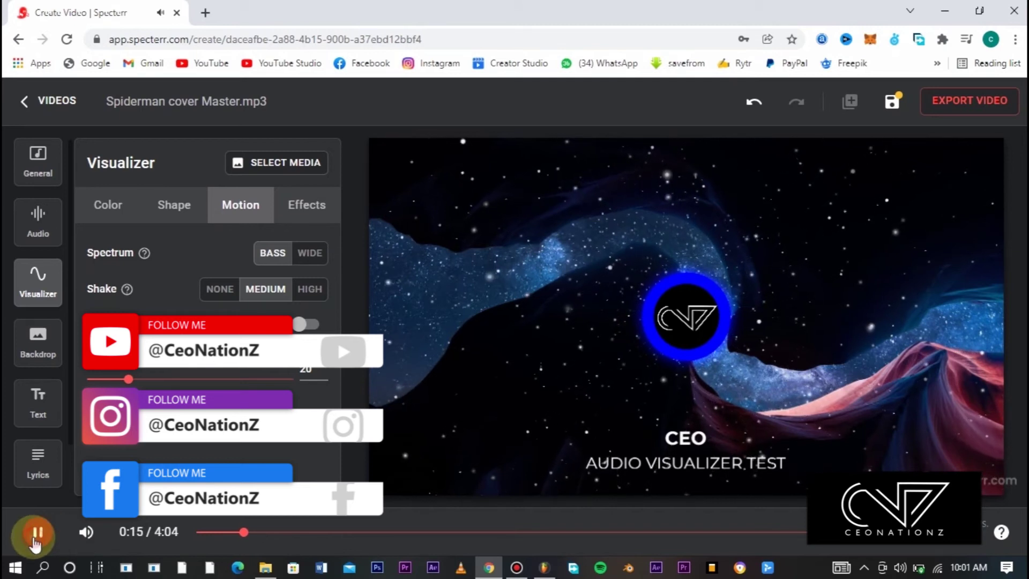
left_click(36, 537)
left_click(316, 257)
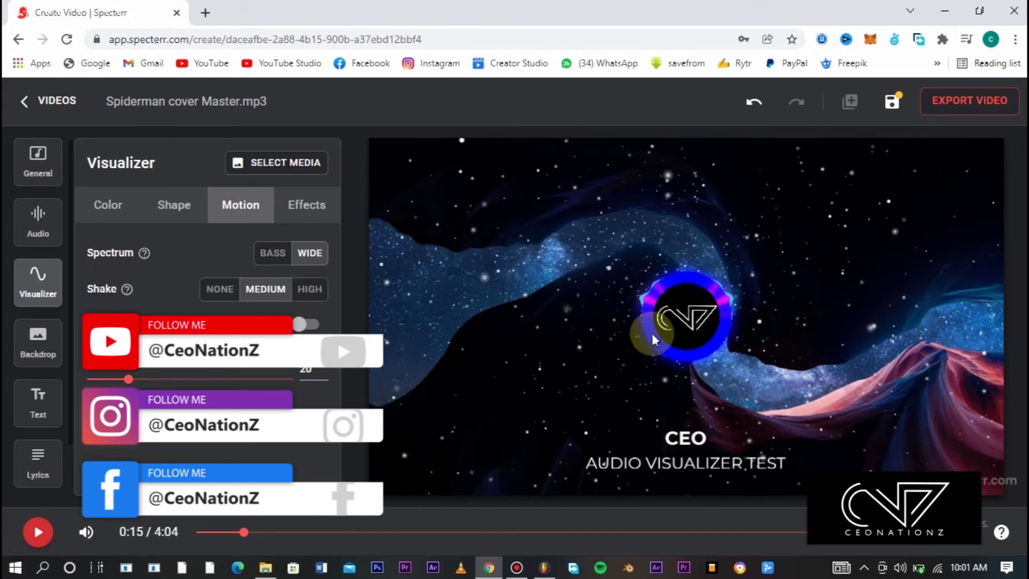
left_click(35, 530)
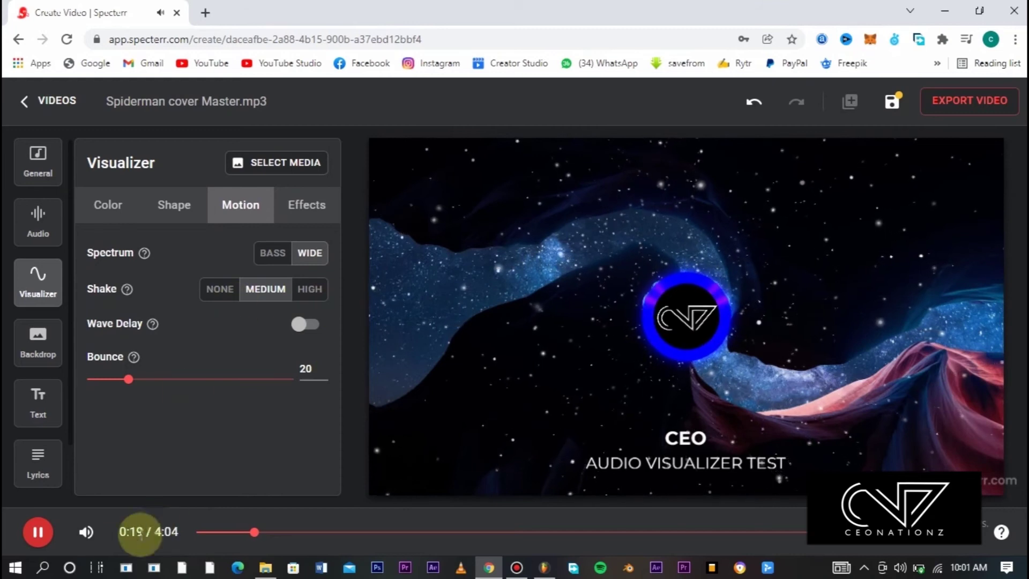
left_click(36, 531)
- Raise Bounce to 47 and higher during playback, then settle it at 39 and pause
left_click_drag(128, 379, 183, 379)
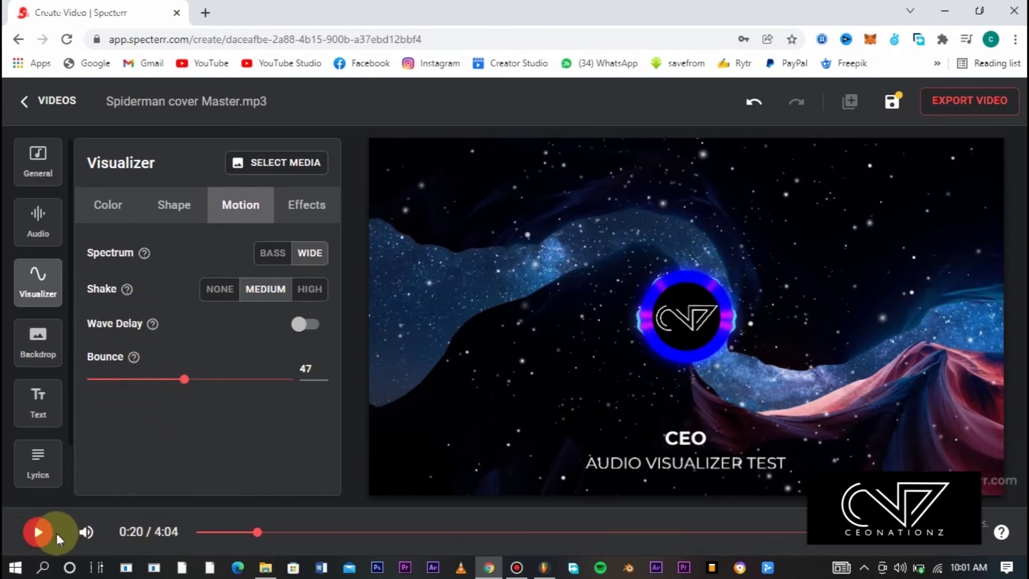
left_click(37, 532)
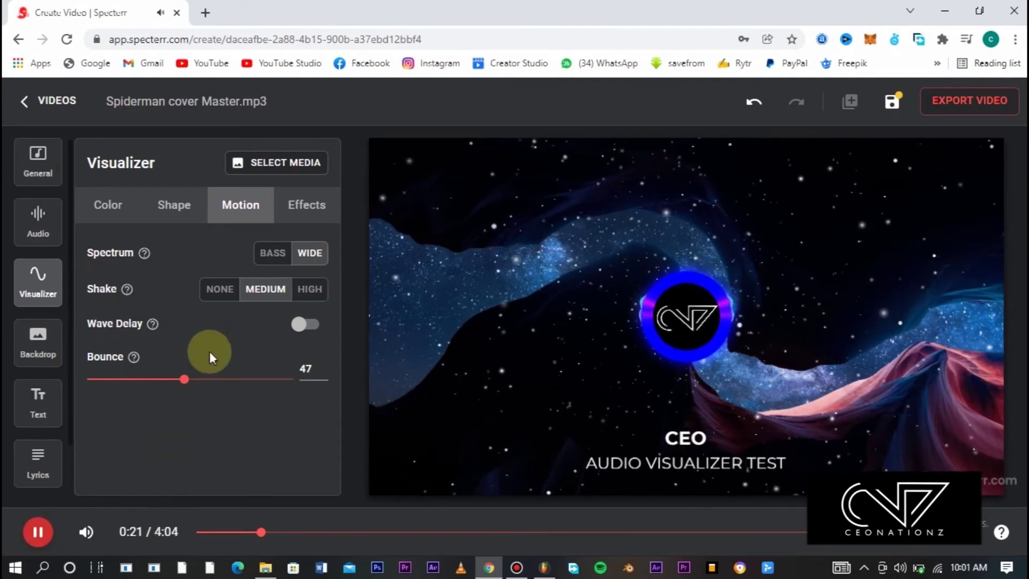
left_click_drag(191, 379, 265, 387)
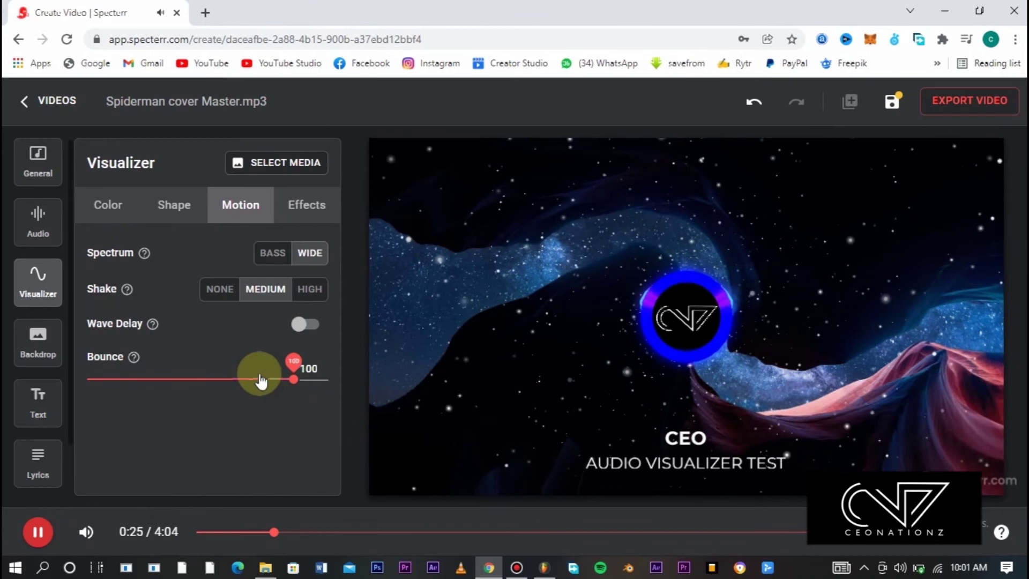
left_click_drag(294, 384, 166, 385)
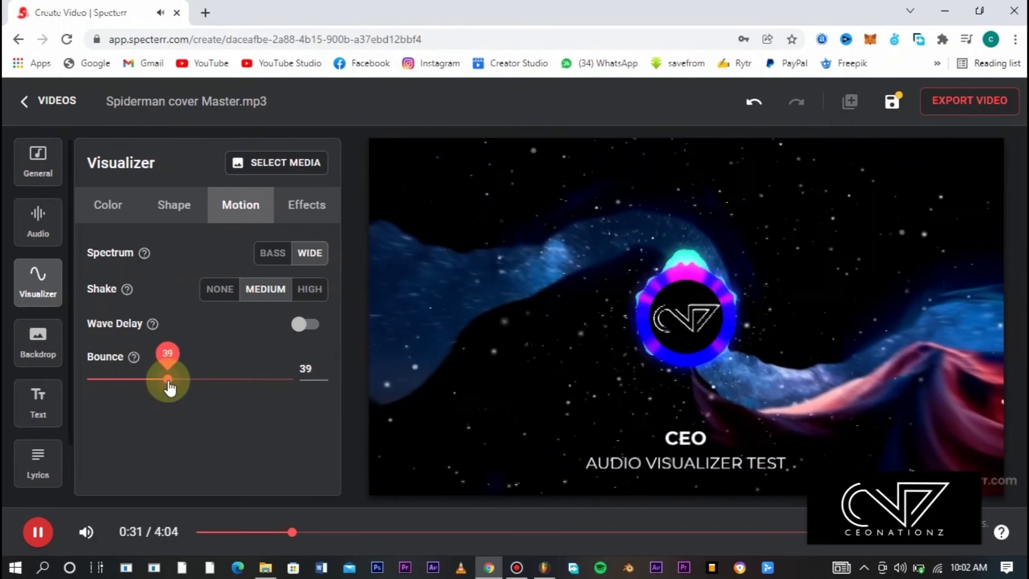
left_click(41, 547)
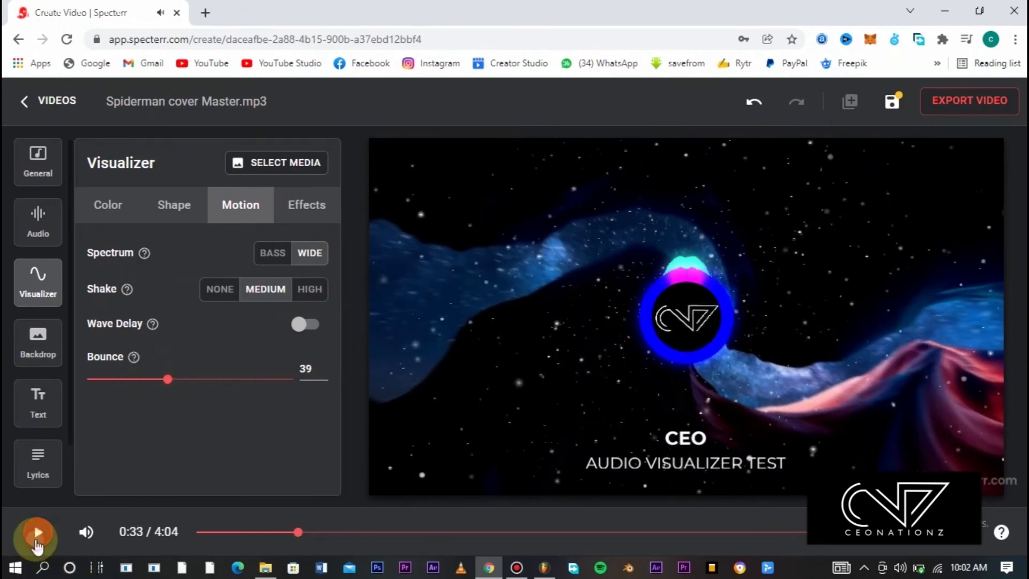
- Keep Glow on, enable the Fire effect (intensity 50, detail 64) and preview it
left_click(294, 206)
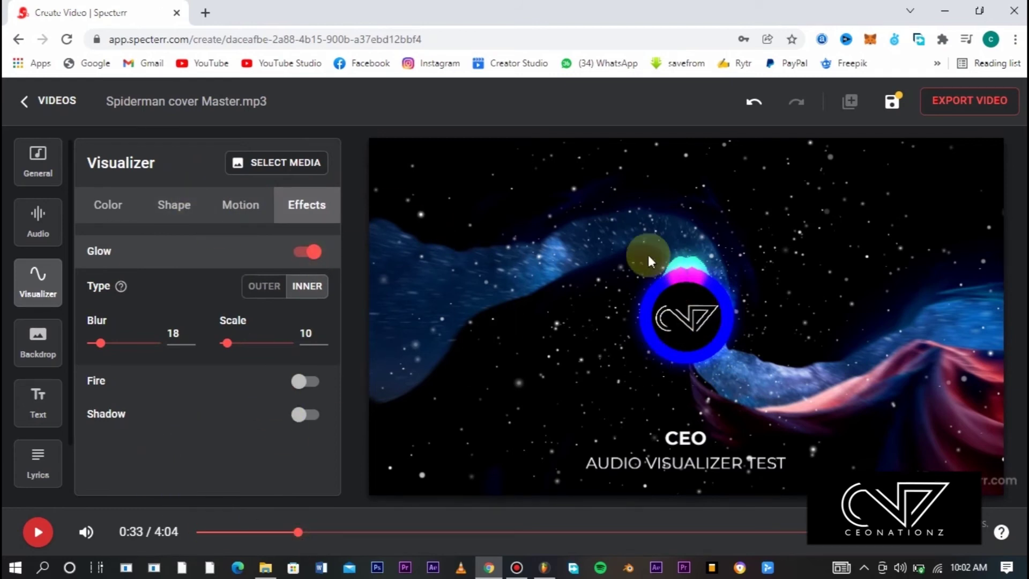
left_click(314, 253)
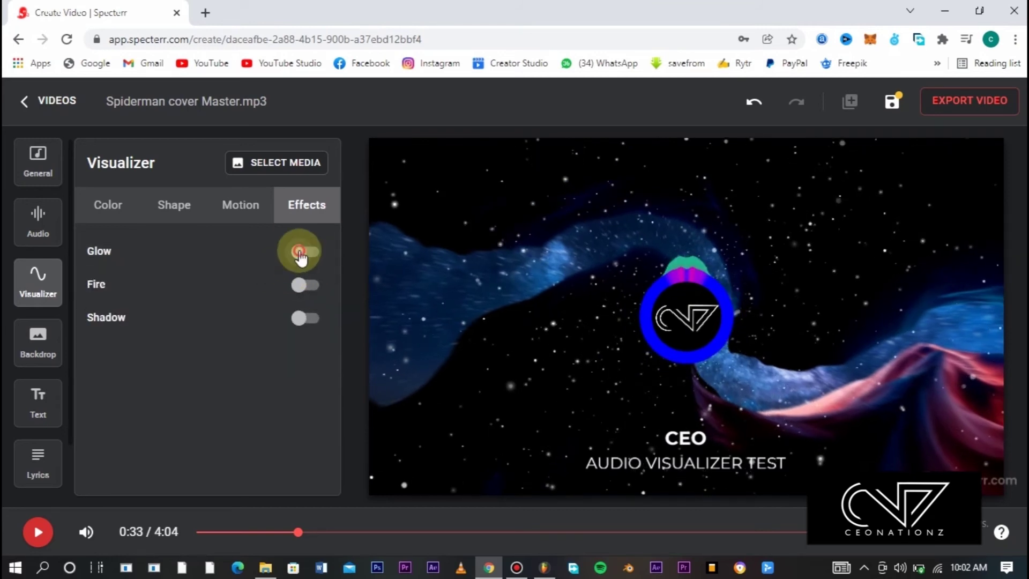
left_click(300, 253)
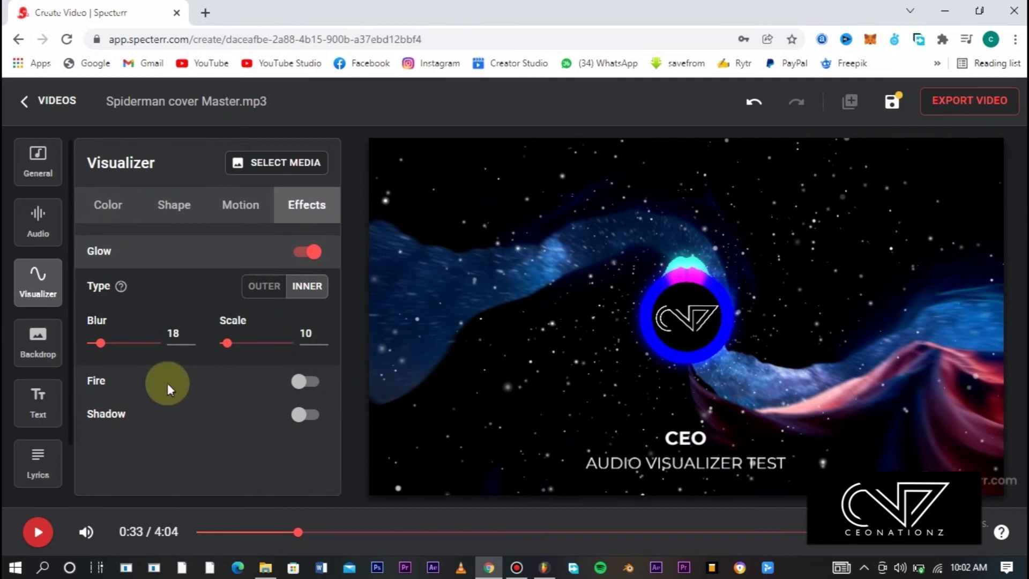
left_click(300, 382)
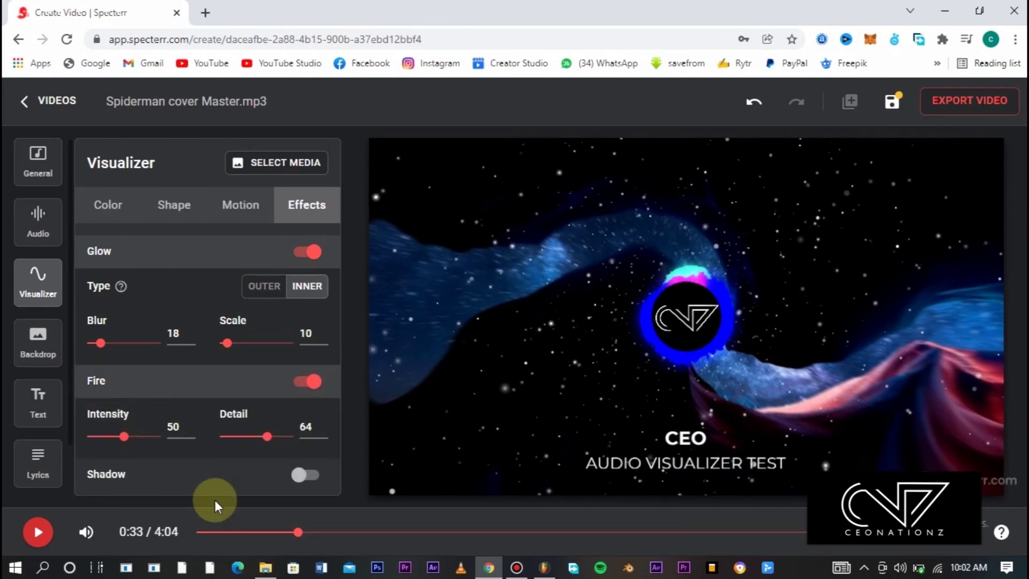
left_click(40, 534)
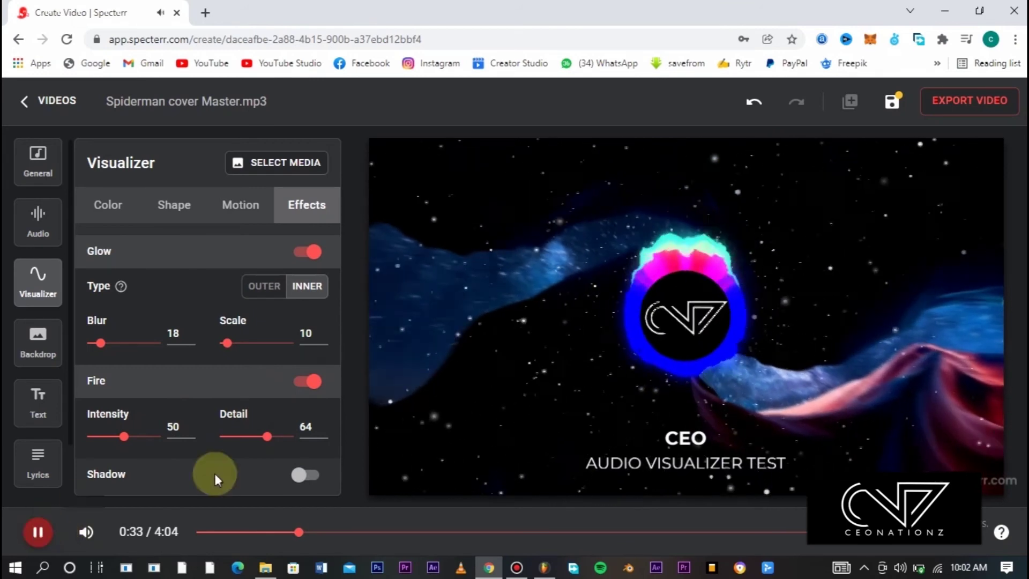
left_click(39, 536)
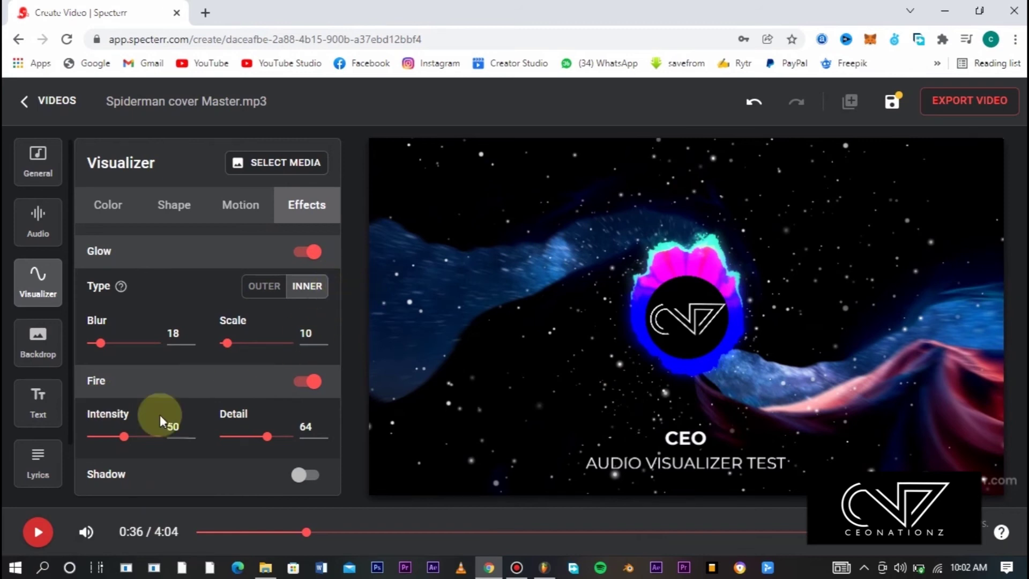
- Try the Shadow effect, then leave it switched off
left_click(298, 476)
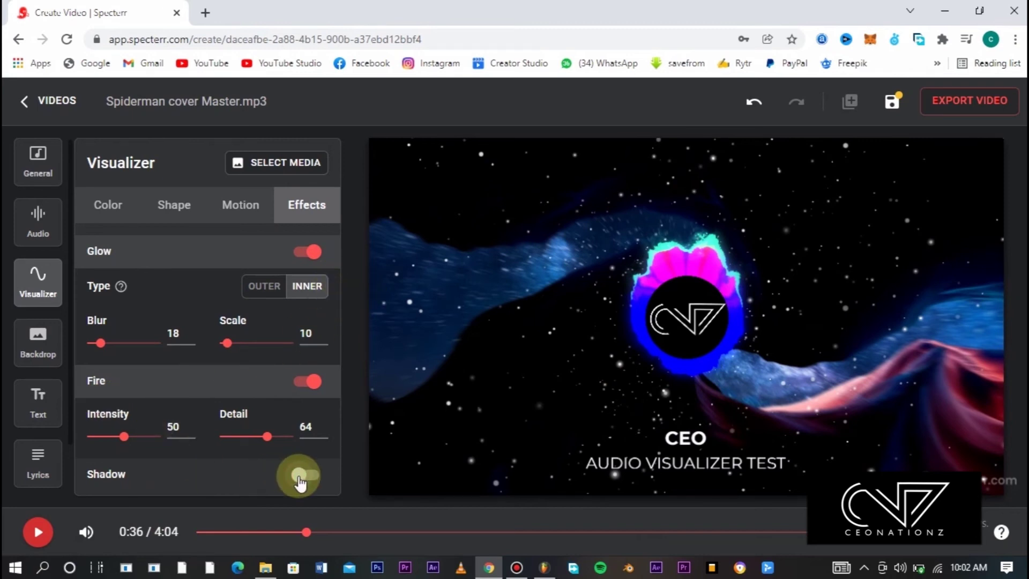
left_click(309, 476)
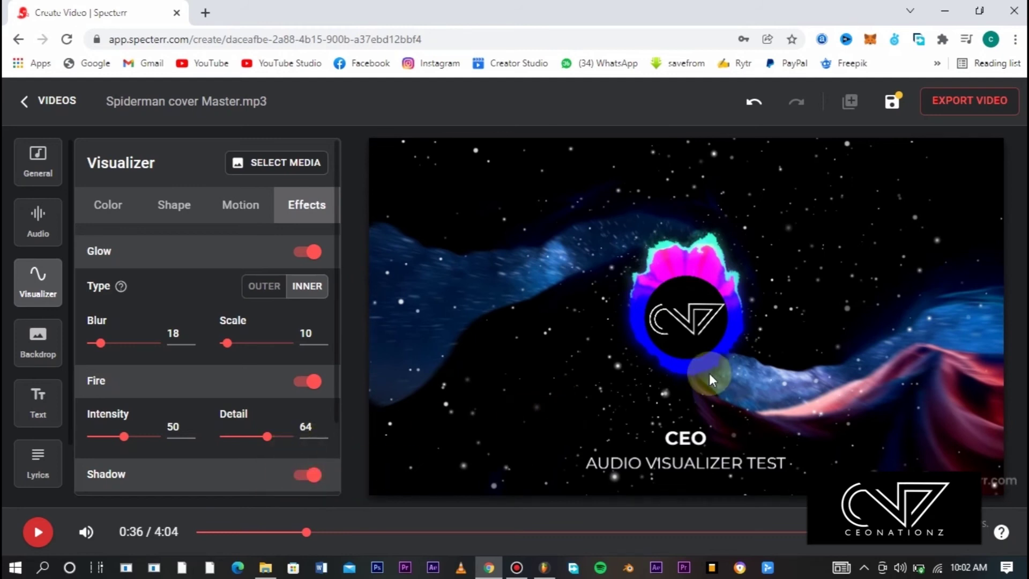
left_click(313, 474)
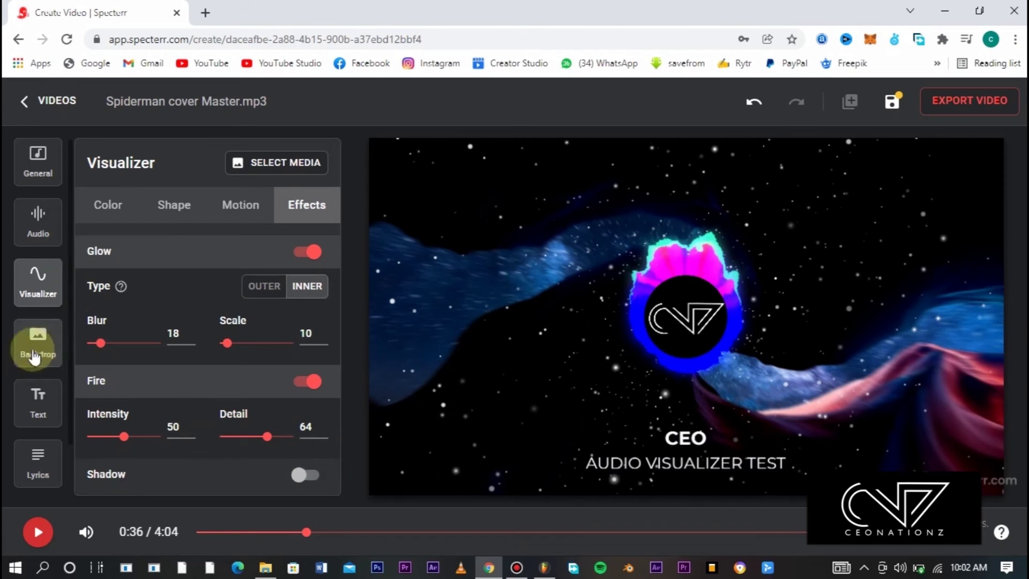
- Keep the star Particles on and enable the Like & Subscribe Animation in Elements
left_click(34, 155)
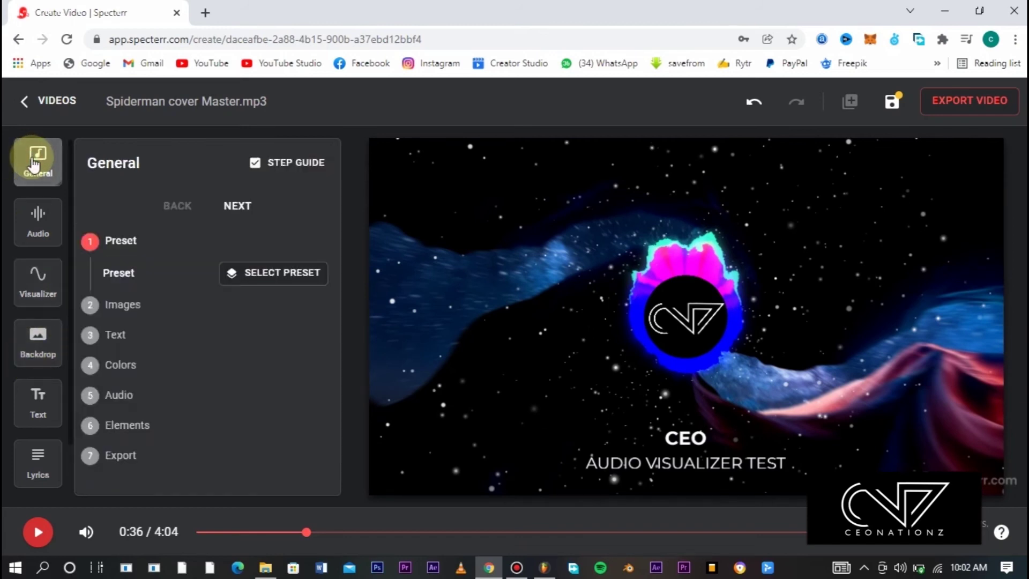
left_click(125, 426)
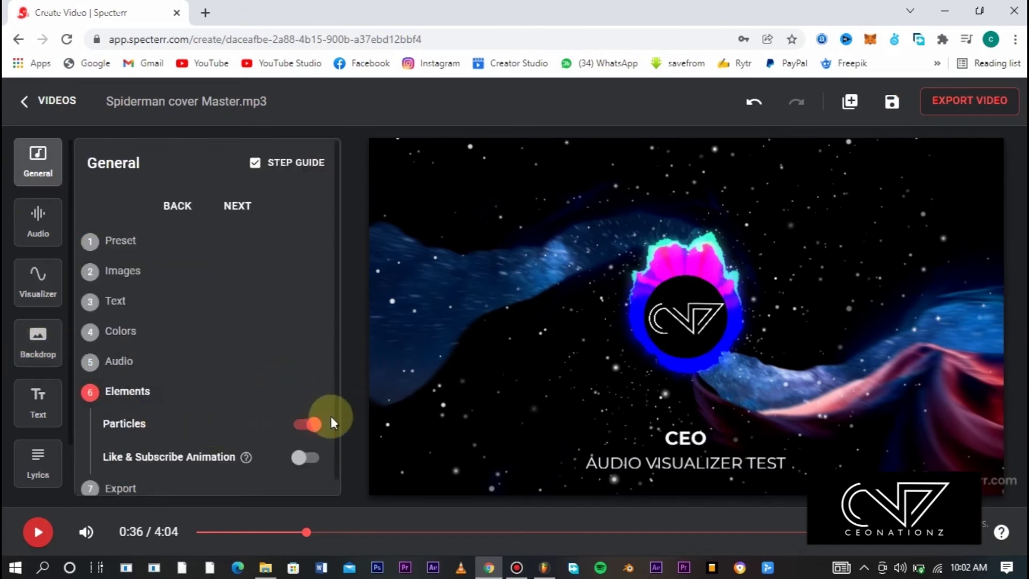
scroll(327, 426, "down", 1)
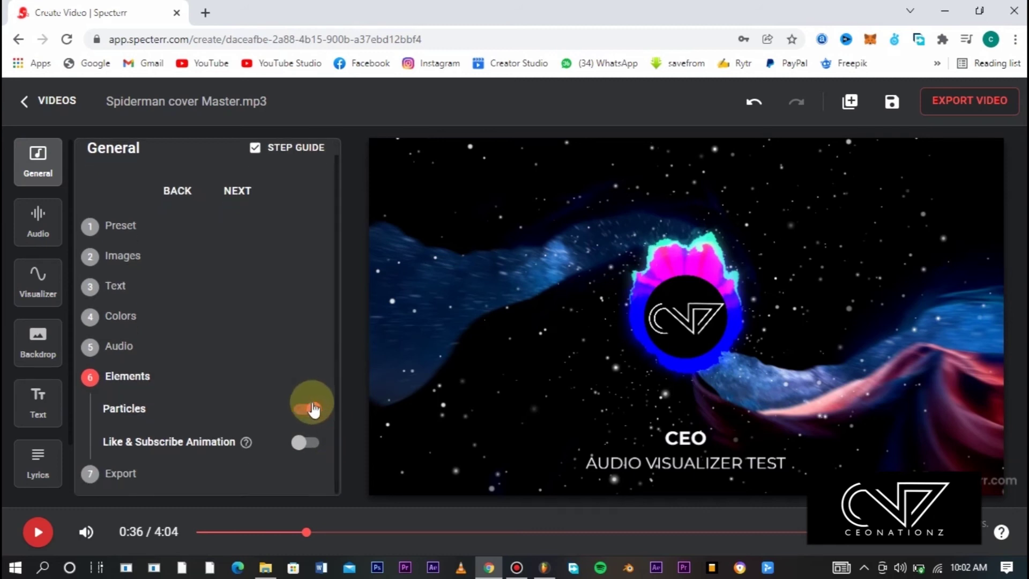
left_click(314, 411)
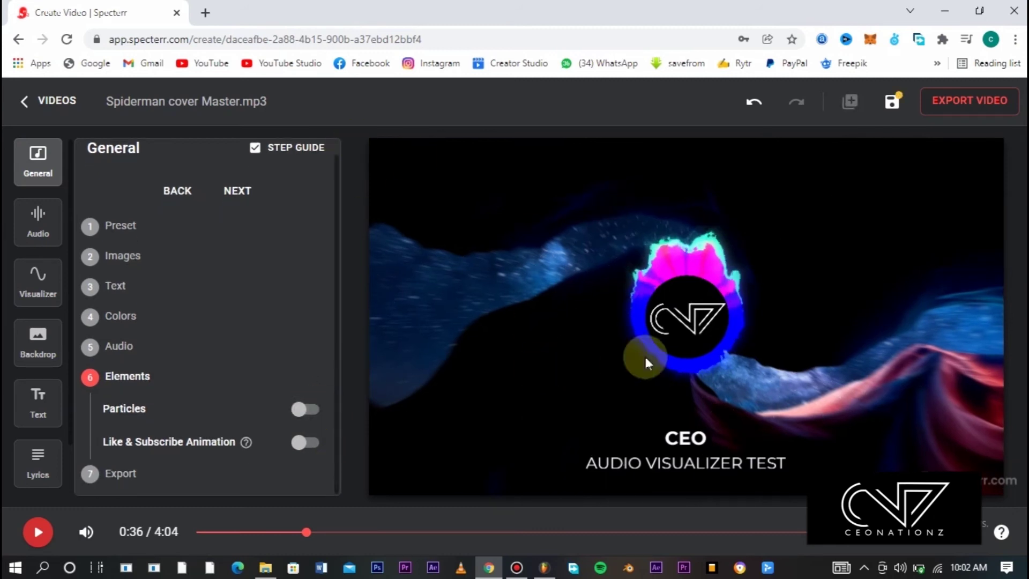
left_click(303, 410)
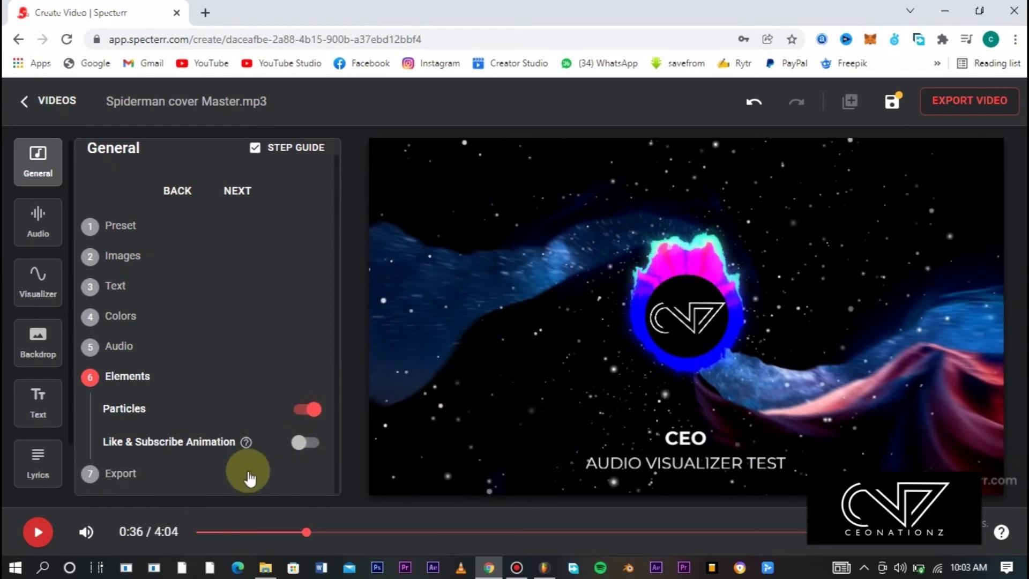
left_click(200, 442)
- Proceed to the Export step and open the Export Video dialog
left_click(154, 477)
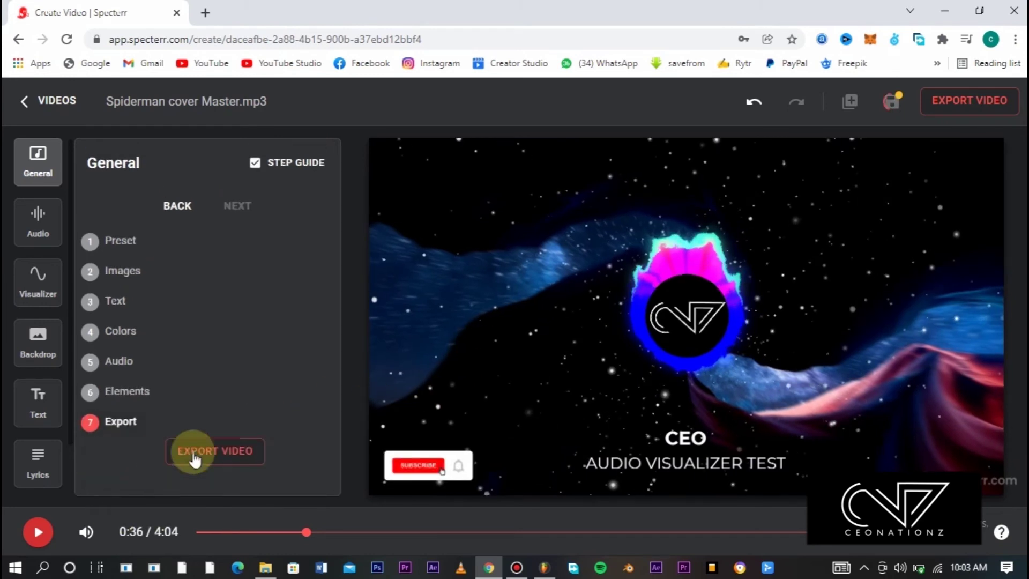
left_click(150, 395)
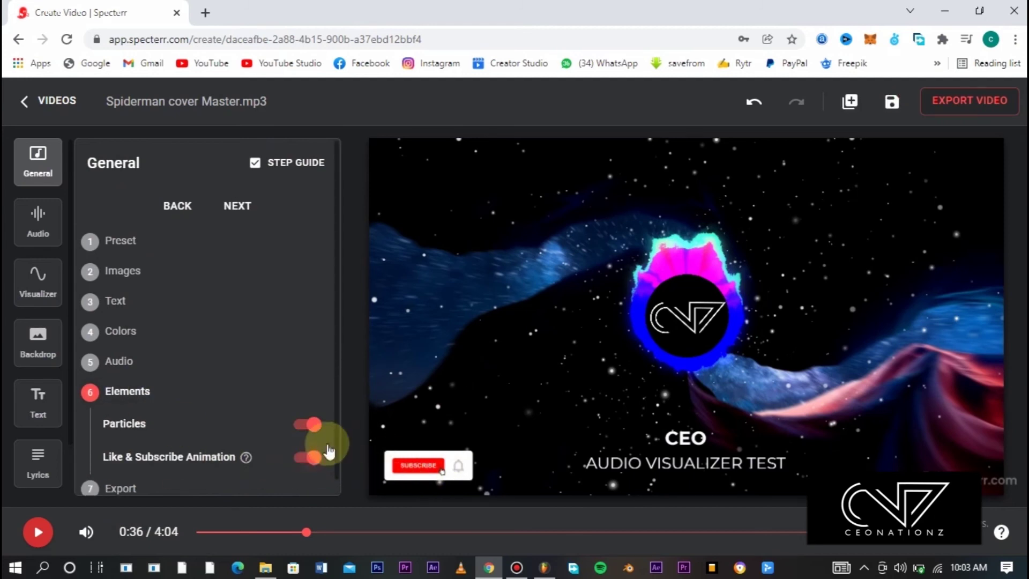
scroll(336, 339, "down", 1)
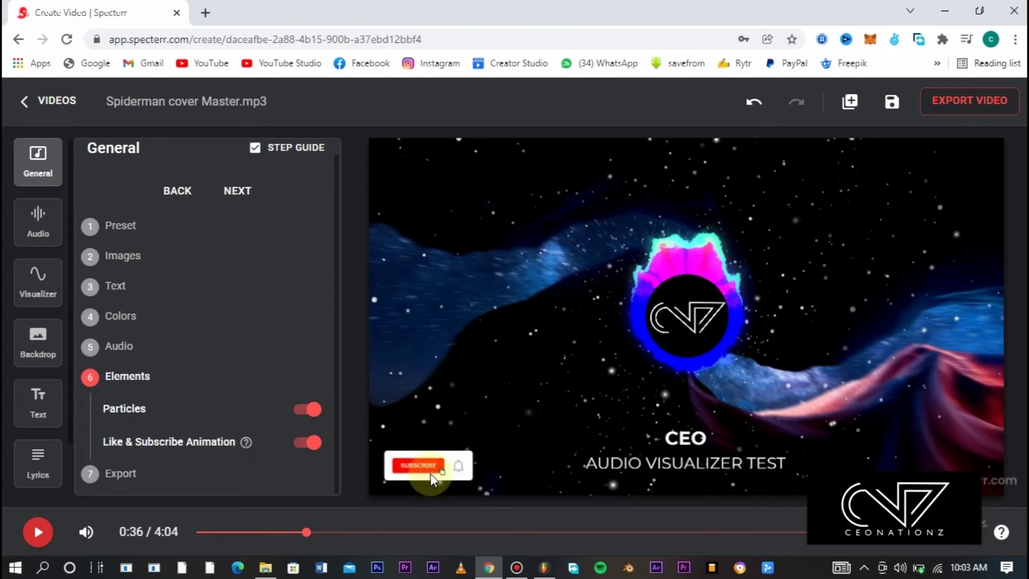
left_click(140, 476)
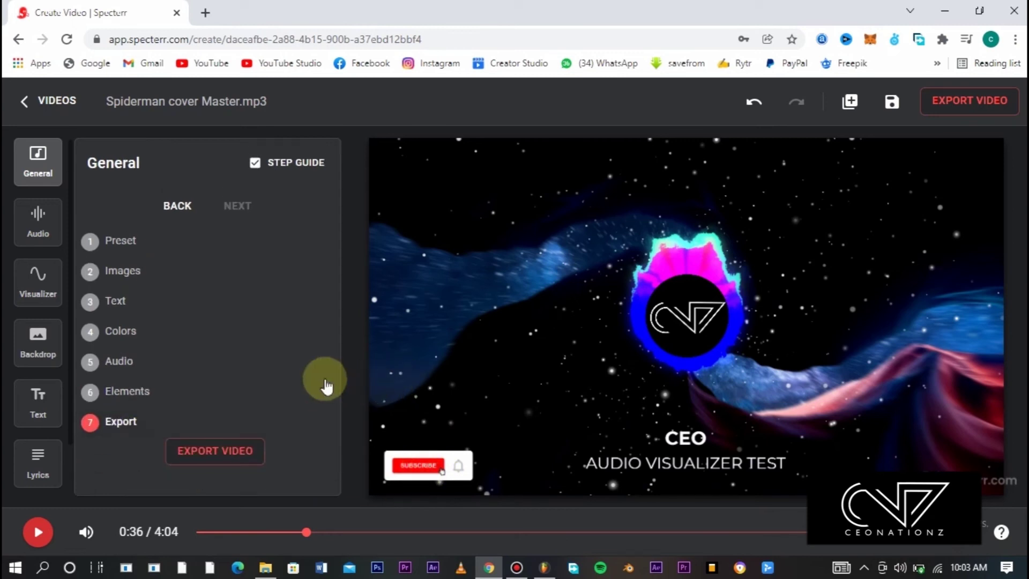
left_click(198, 453)
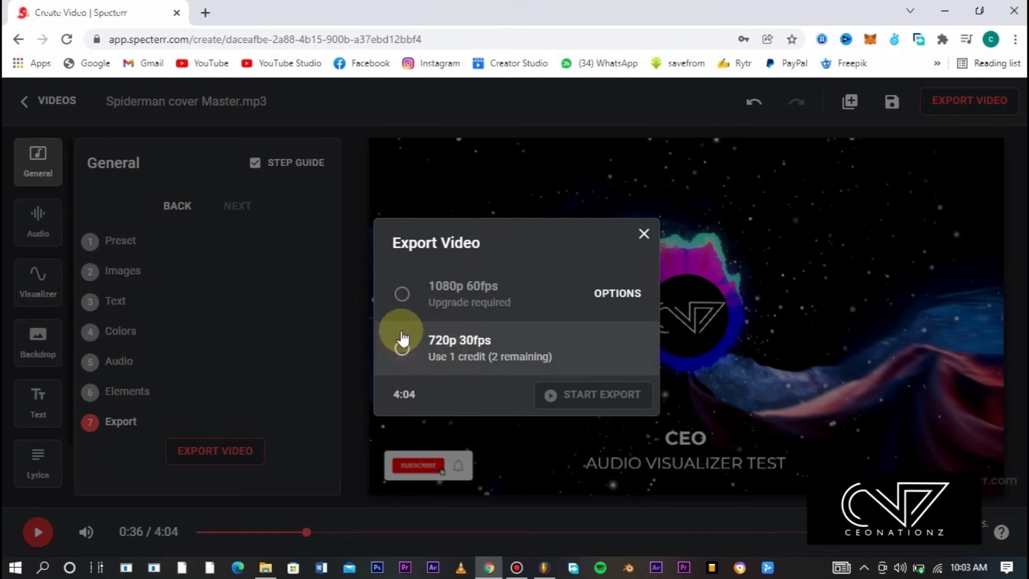
- Start the export at 720p 30fps and go to the Exports page
left_click(403, 351)
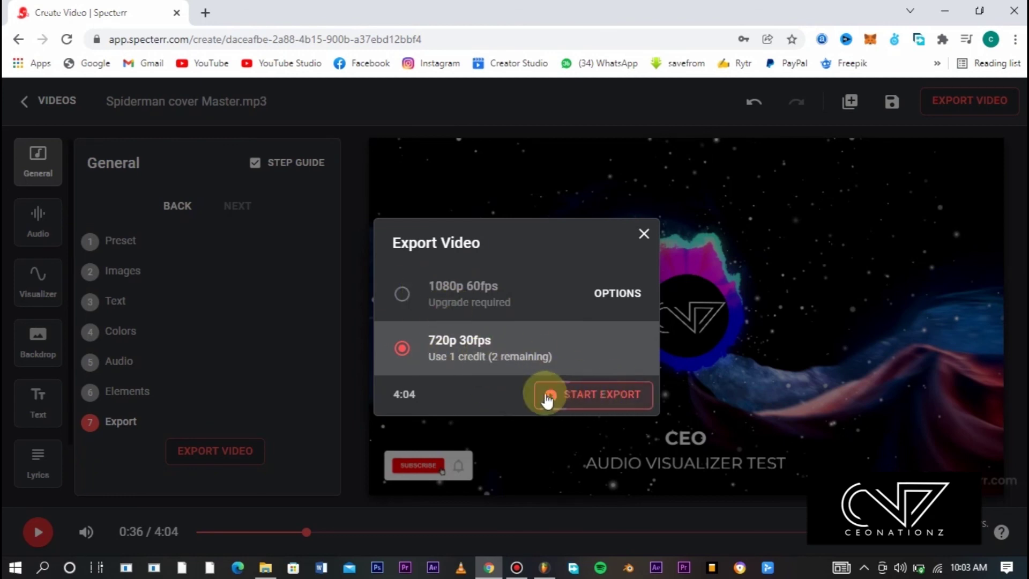
left_click(581, 396)
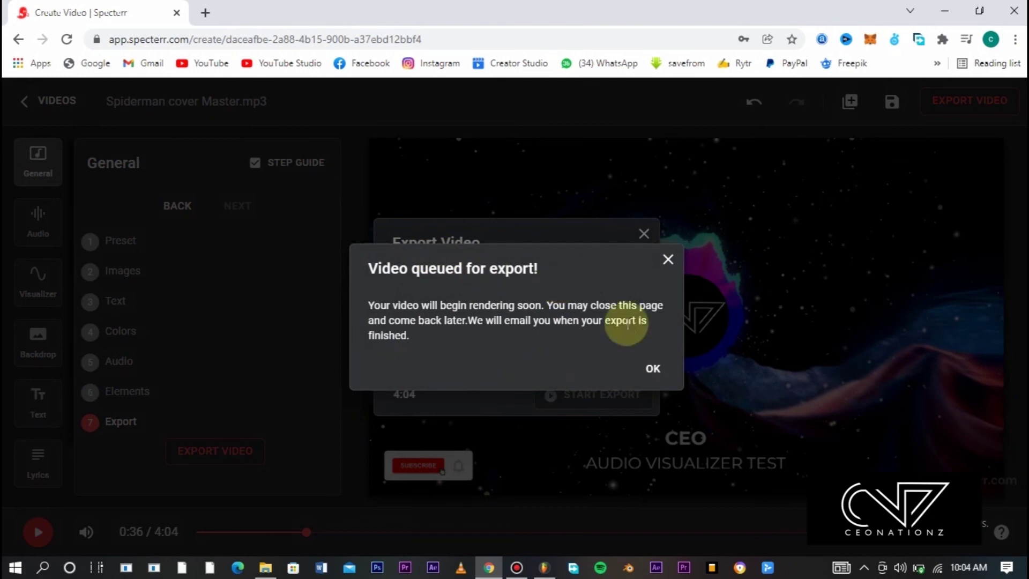
left_click(650, 371)
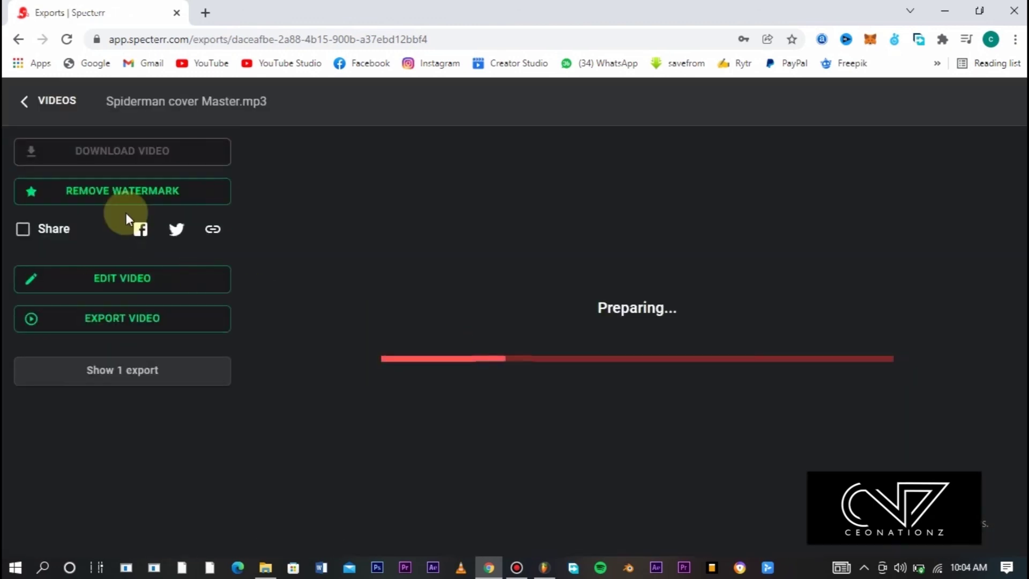